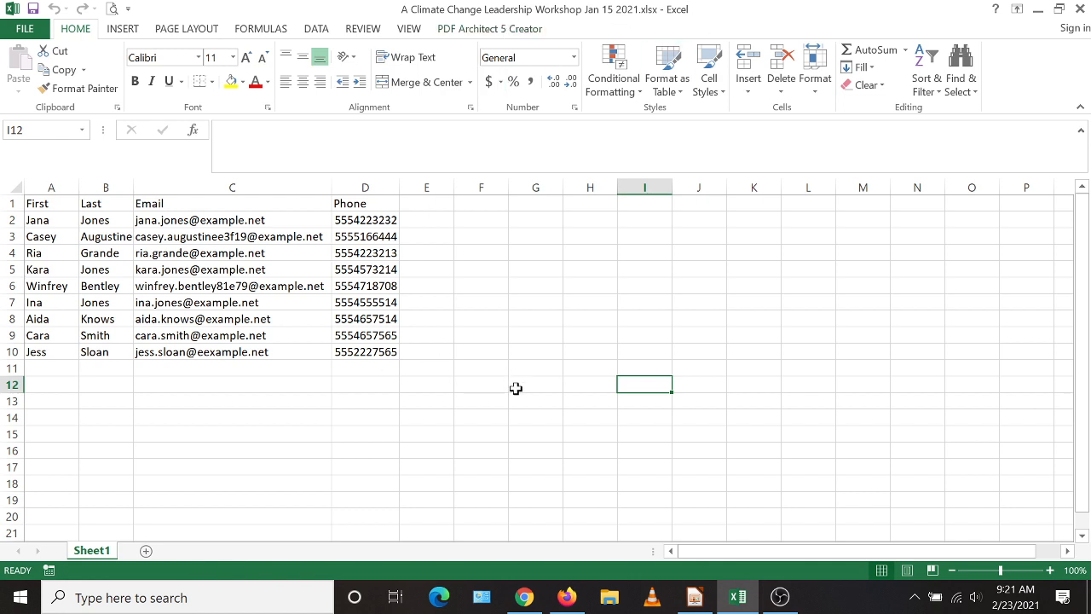
- Switch to the PowerBase site in Firefox and start a new contact import
left_click(570, 603)
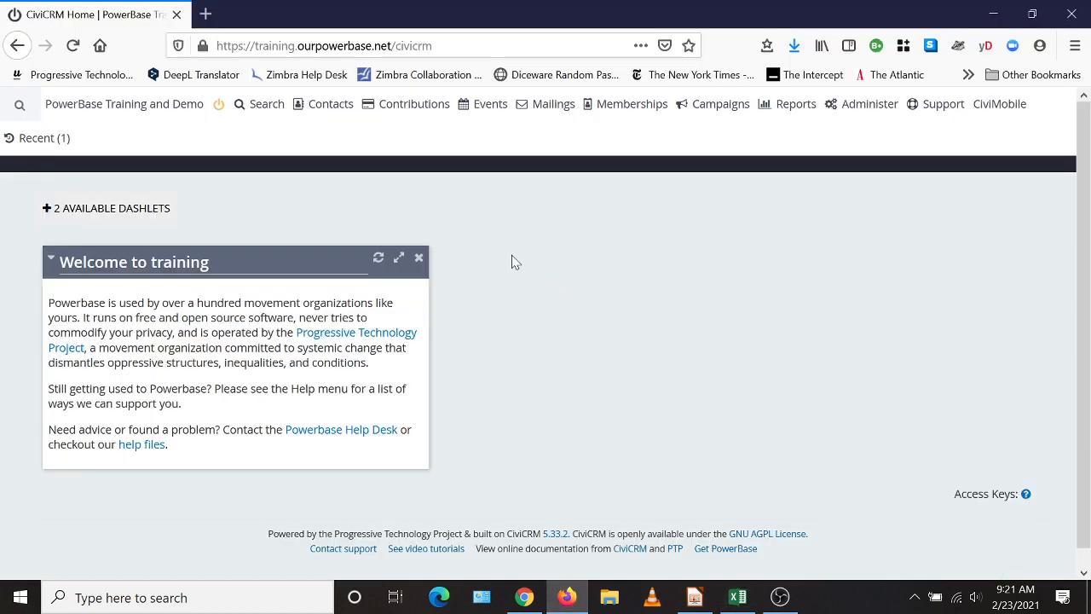
left_click(324, 109)
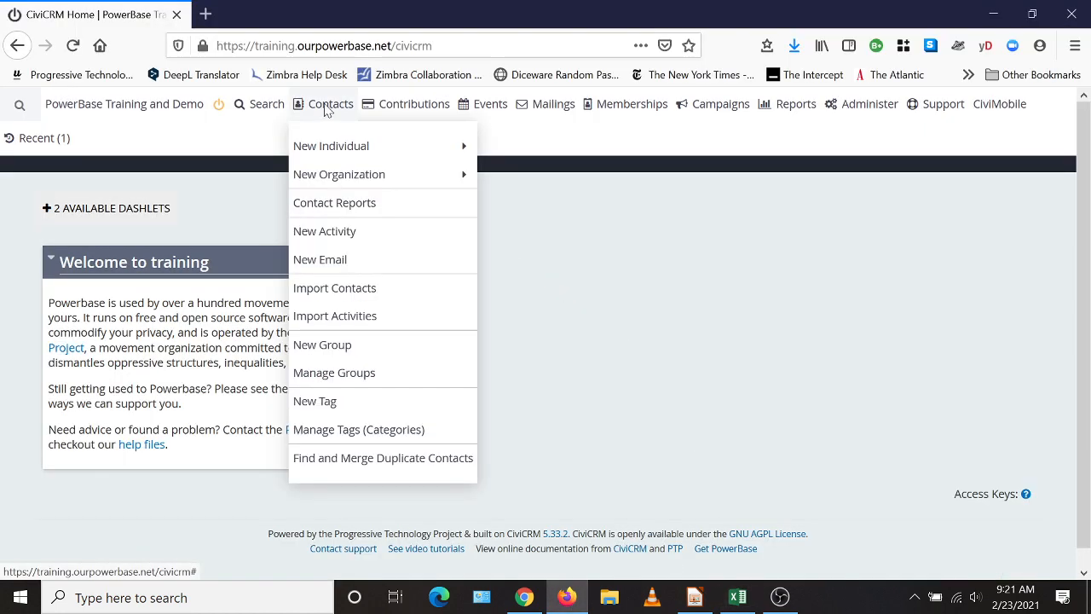
left_click(340, 290)
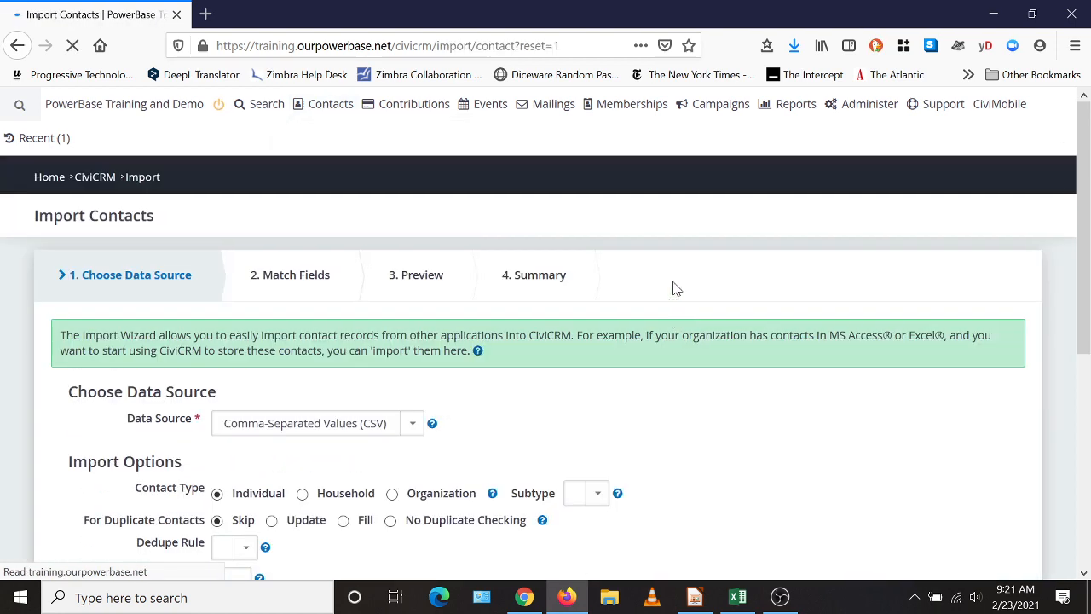
- Choose "A Climate Change Leadership Workshop Jan 15 2021.csv" from the Desktop as the import file and mark its first row as column headers
scroll(733, 277, "down", 3)
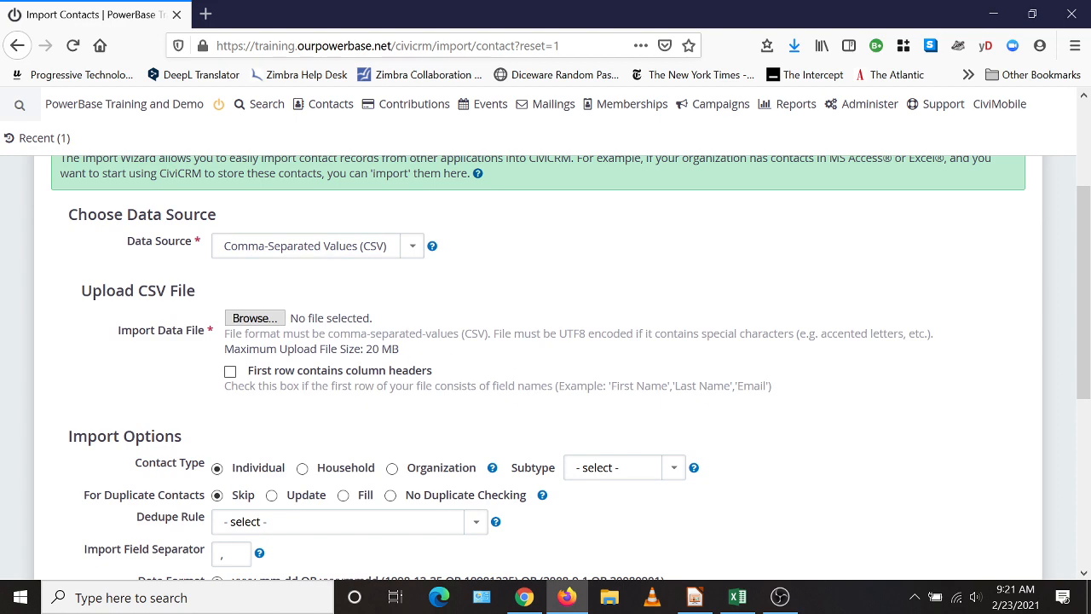
left_click(254, 319)
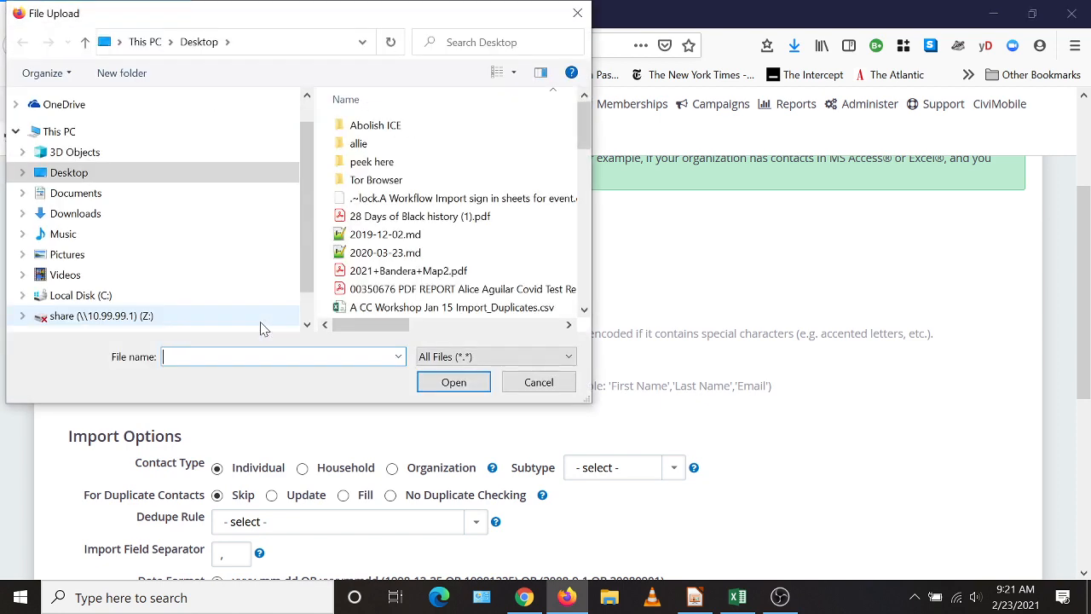
scroll(452, 220, "down", 1)
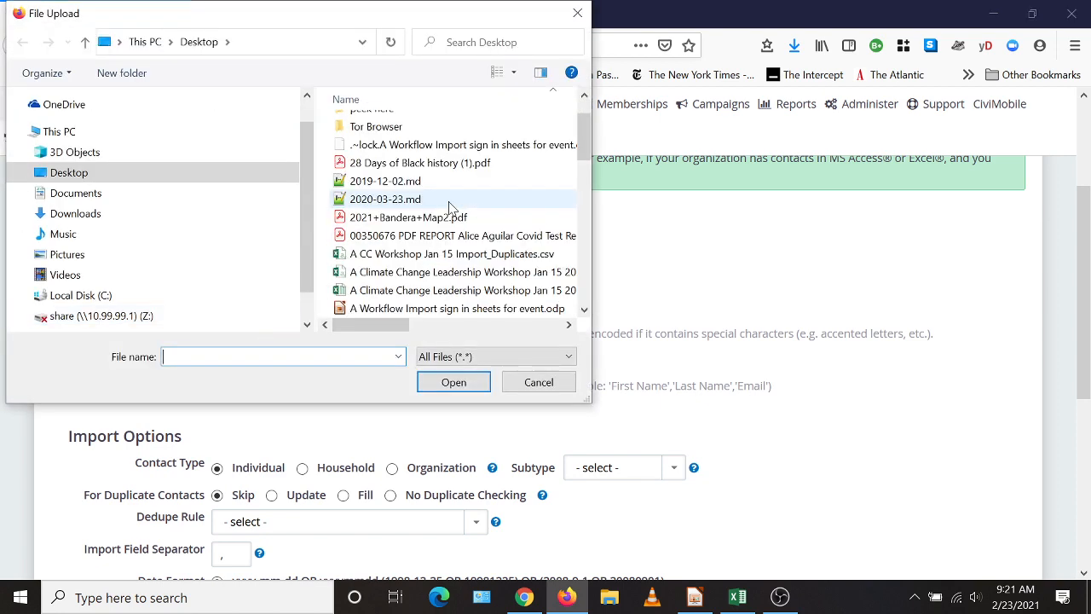
left_click(407, 274)
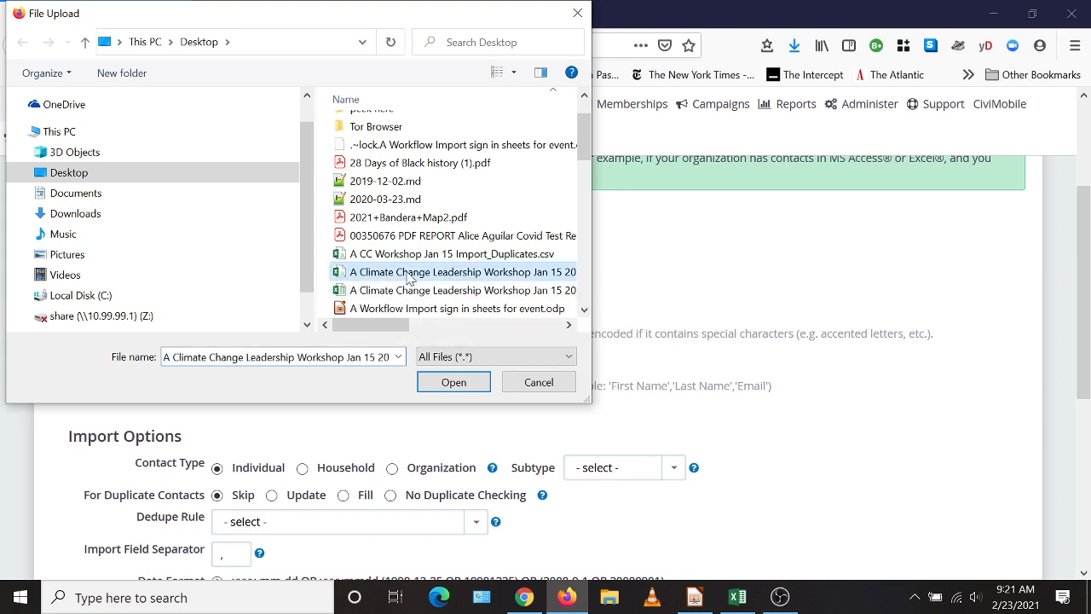
left_click(459, 385)
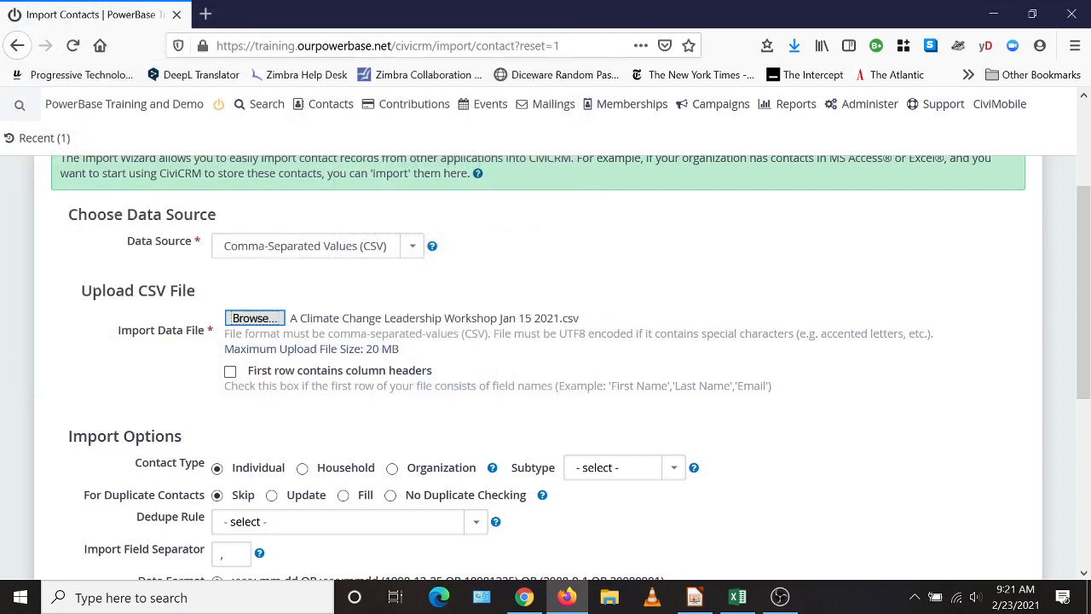
left_click(230, 375)
- Set the dedupe rule to "Name AND (email OR phone) - Unsupervised" and the date format to mm/dd/yyyy, and continue to field matching
scroll(375, 362, "down", 2)
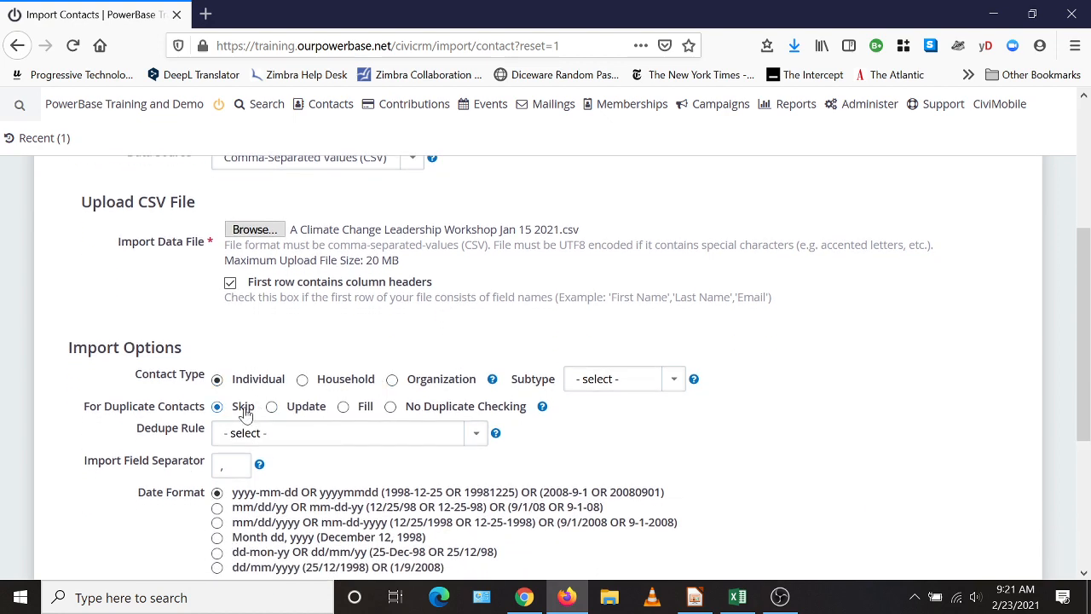
scroll(682, 421, "down", 2)
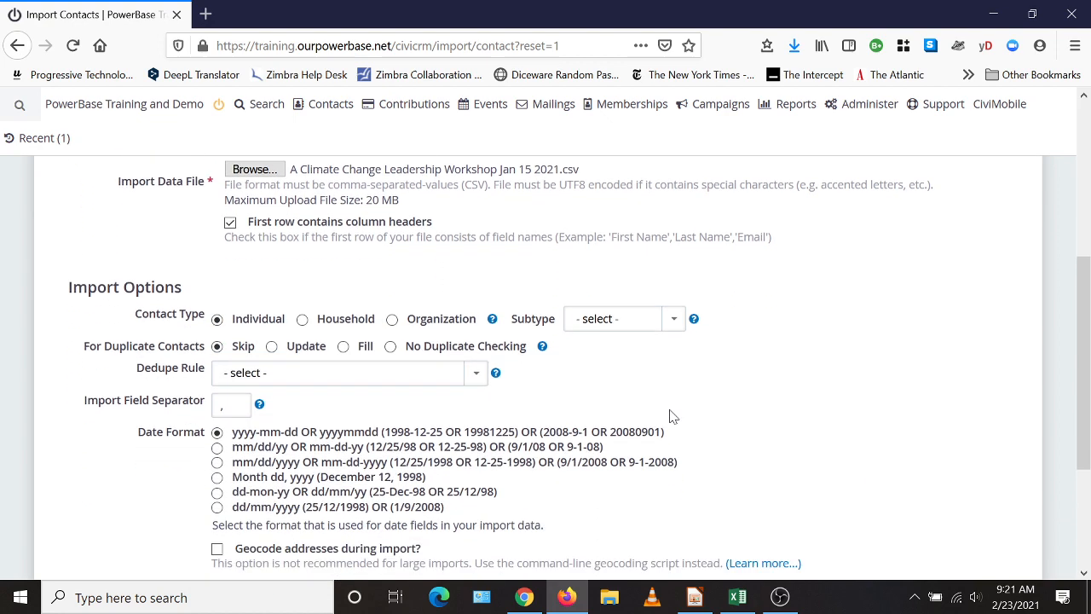
left_click(369, 344)
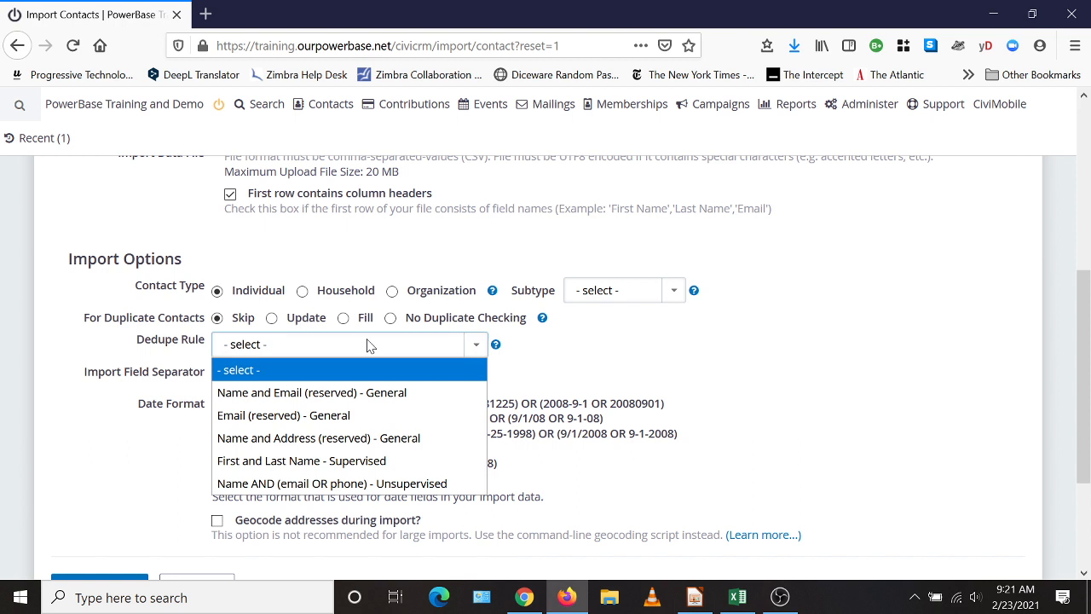
left_click(377, 483)
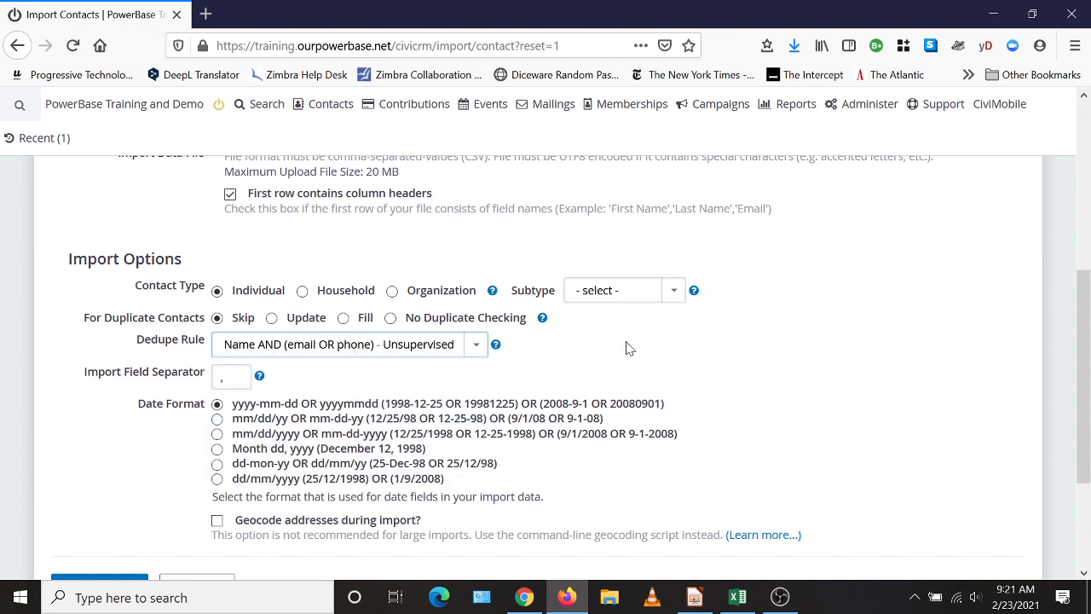
scroll(200, 350, "down", 2)
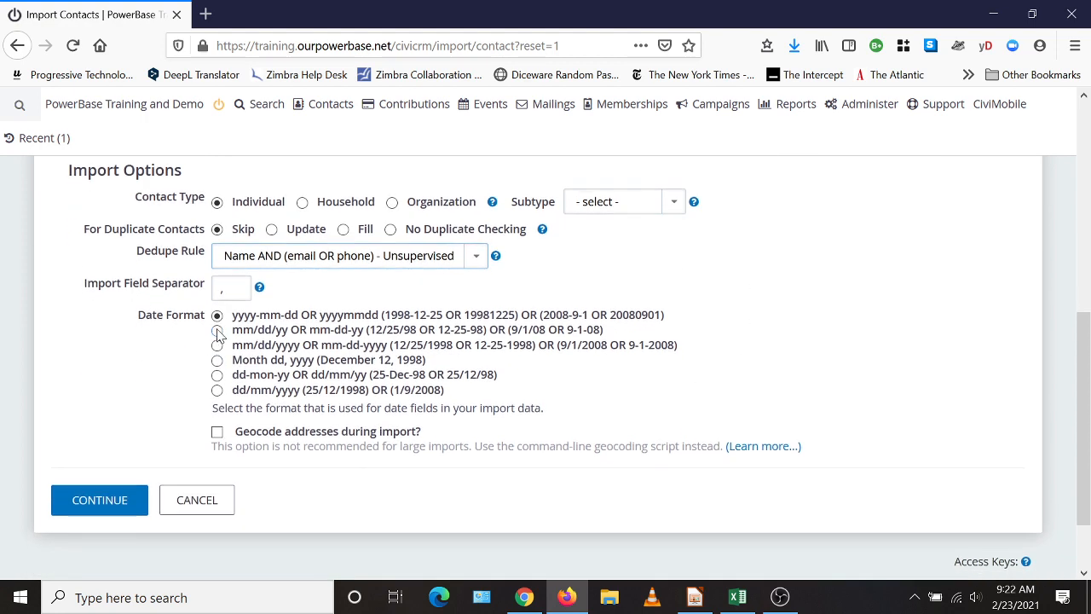
left_click(218, 346)
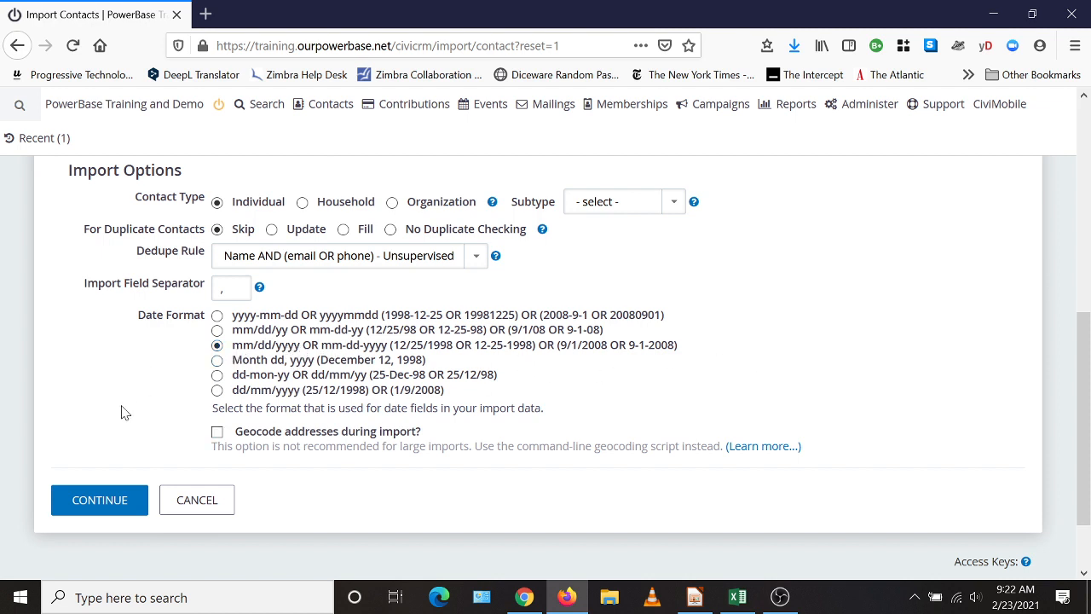
left_click(102, 496)
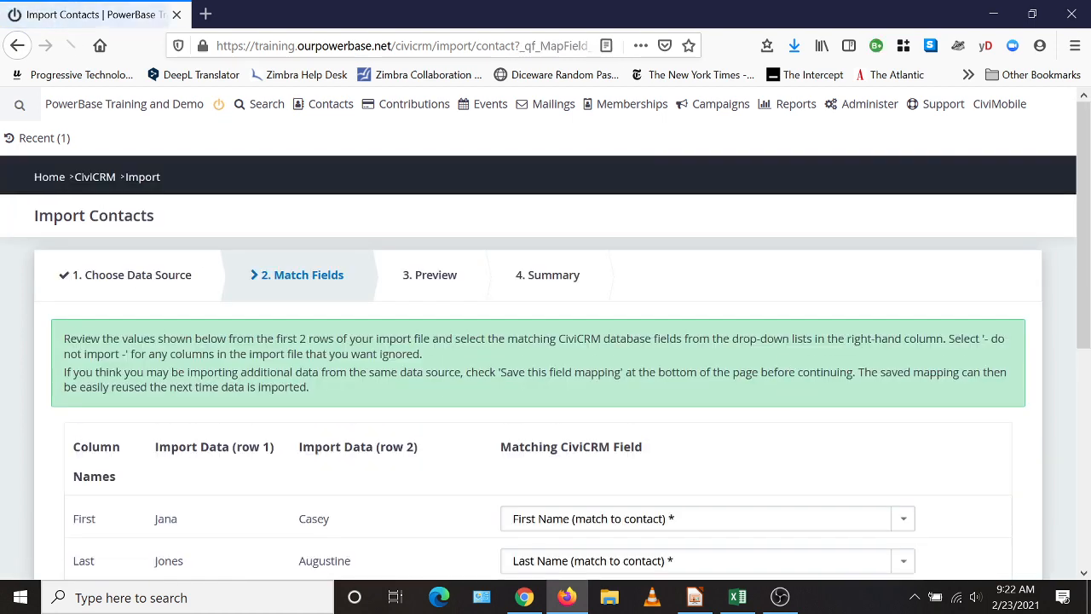
- Map the Phone column to the Mobile phone type and continue to the import preview
scroll(780, 341, "down", 3)
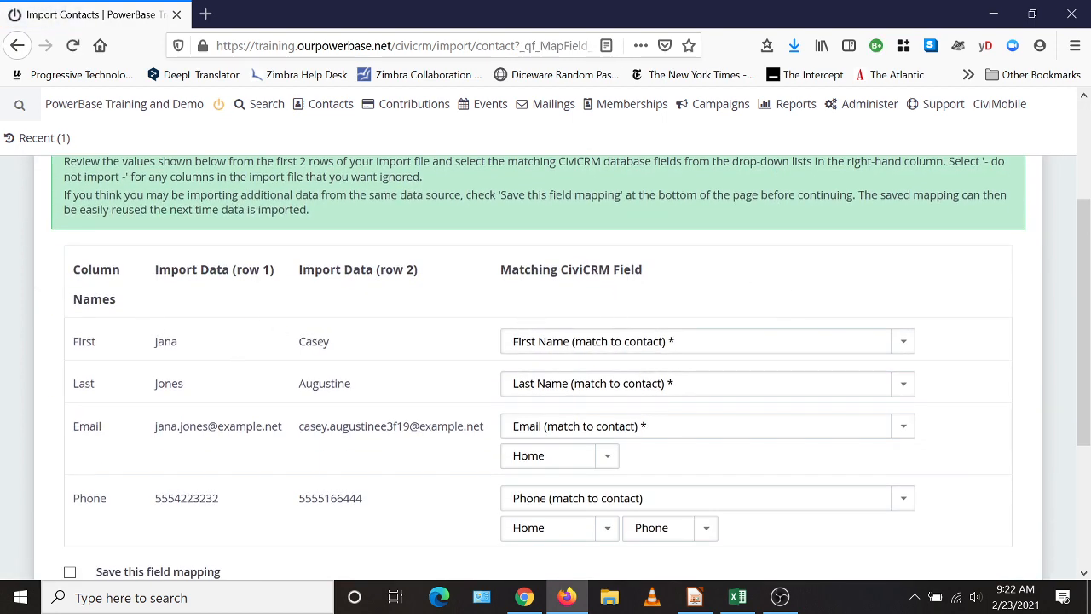
scroll(447, 375, "down", 2)
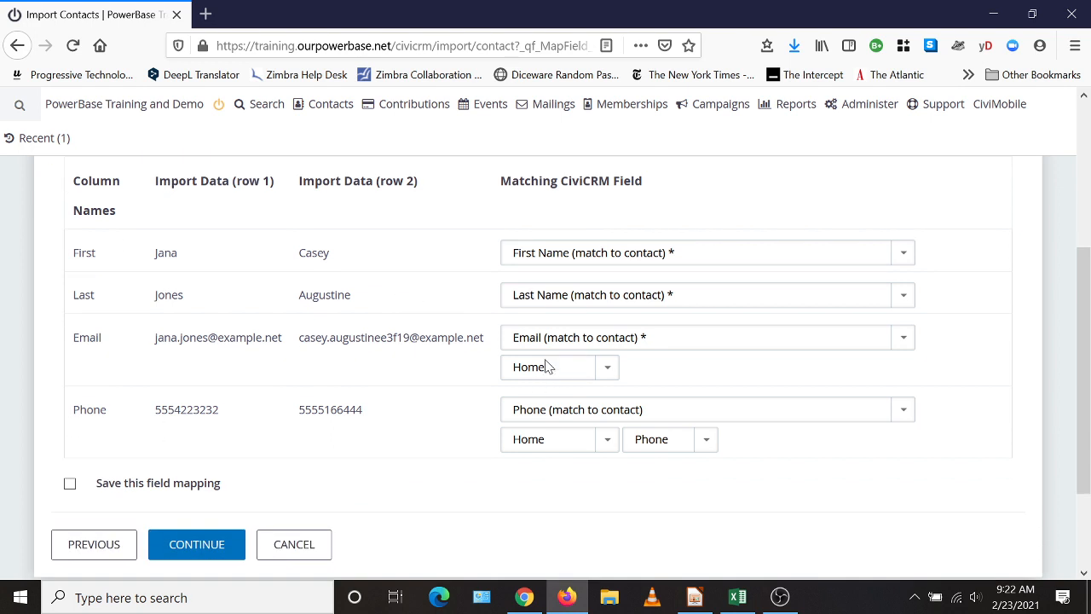
left_click(670, 450)
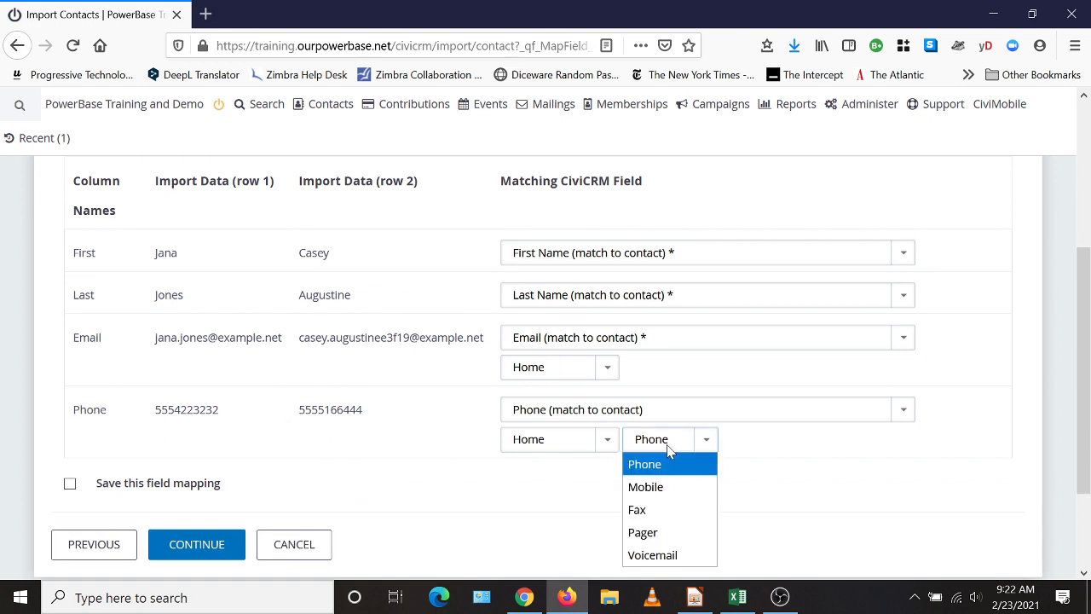
left_click(663, 488)
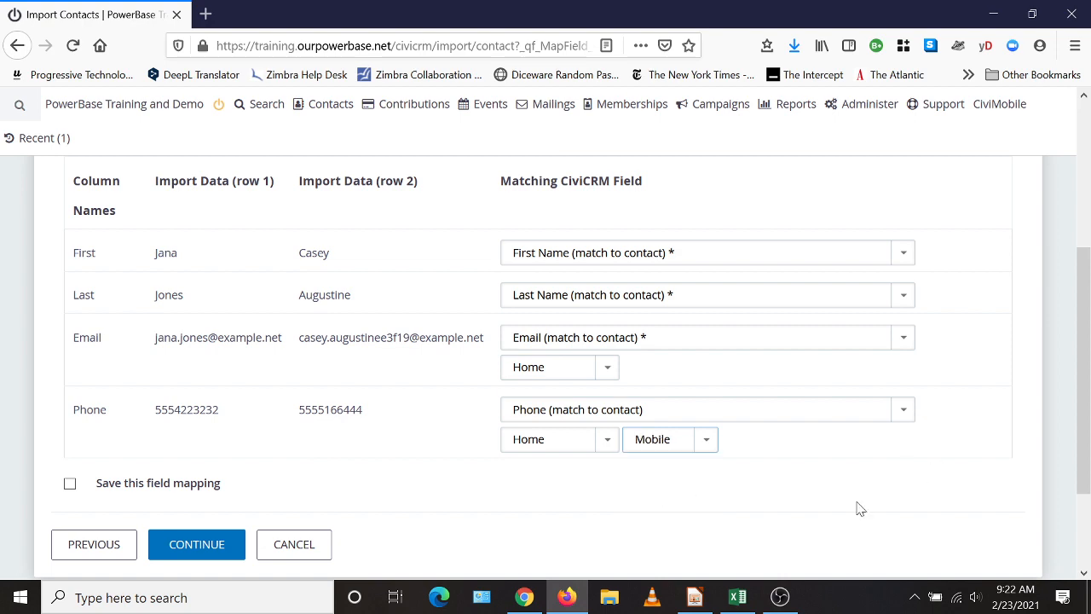
scroll(518, 474, "down", 2)
left_click(202, 461)
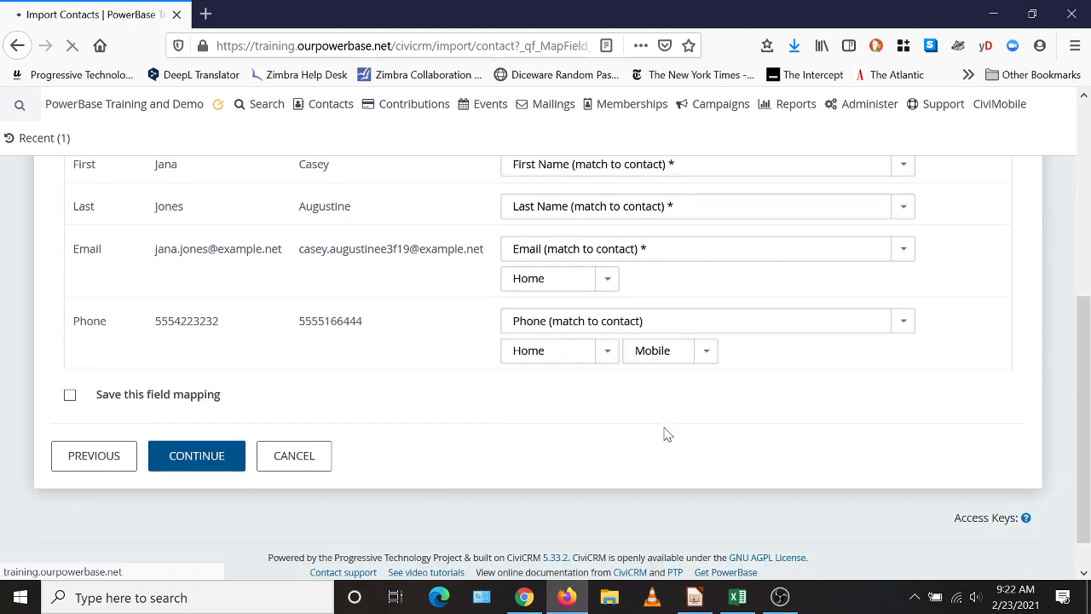
- Add the imported records to a new group named "_AA Climate Change Jan 15 import" and run the import
scroll(479, 308, "down", 4)
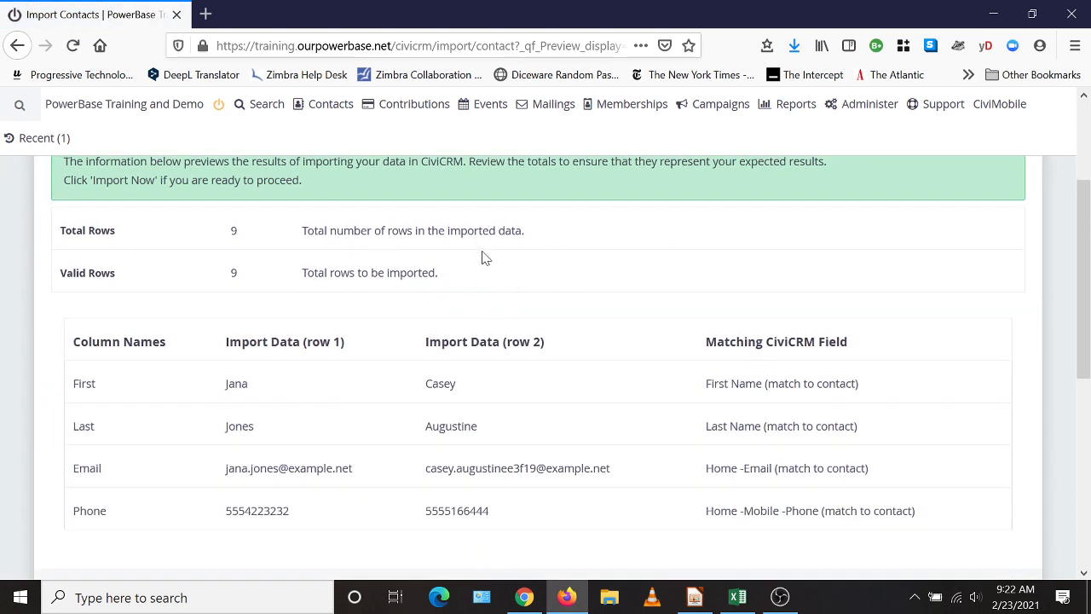
scroll(594, 253, "down", 6)
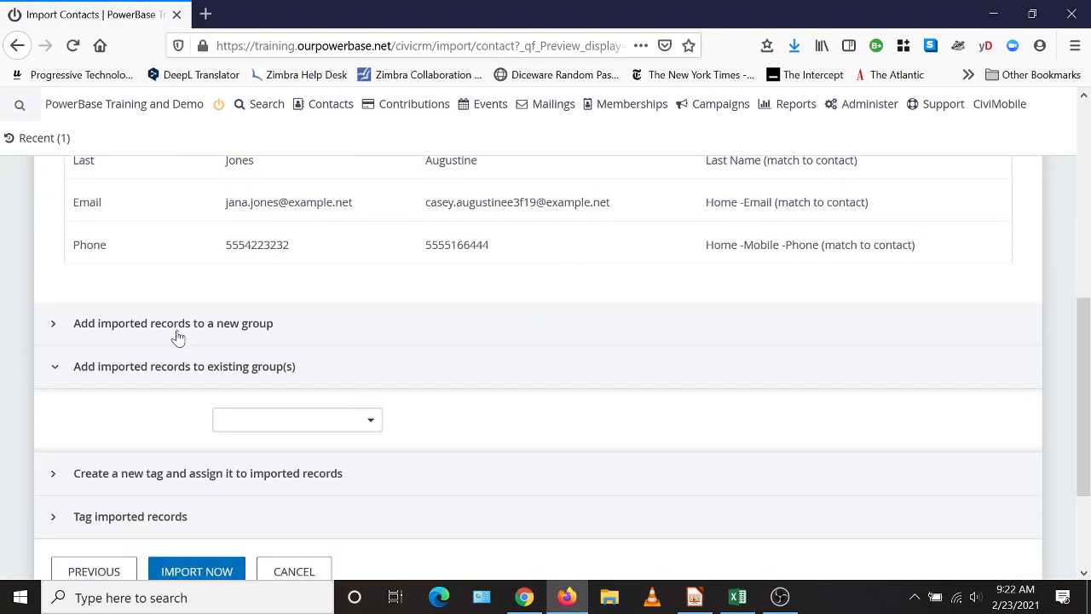
left_click(134, 331)
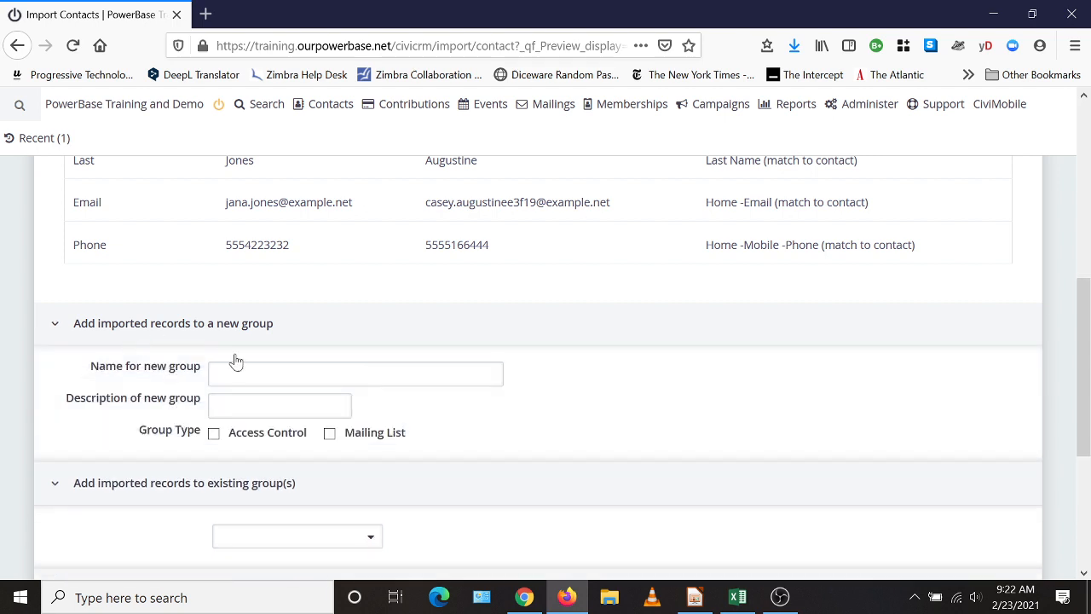
left_click(355, 374)
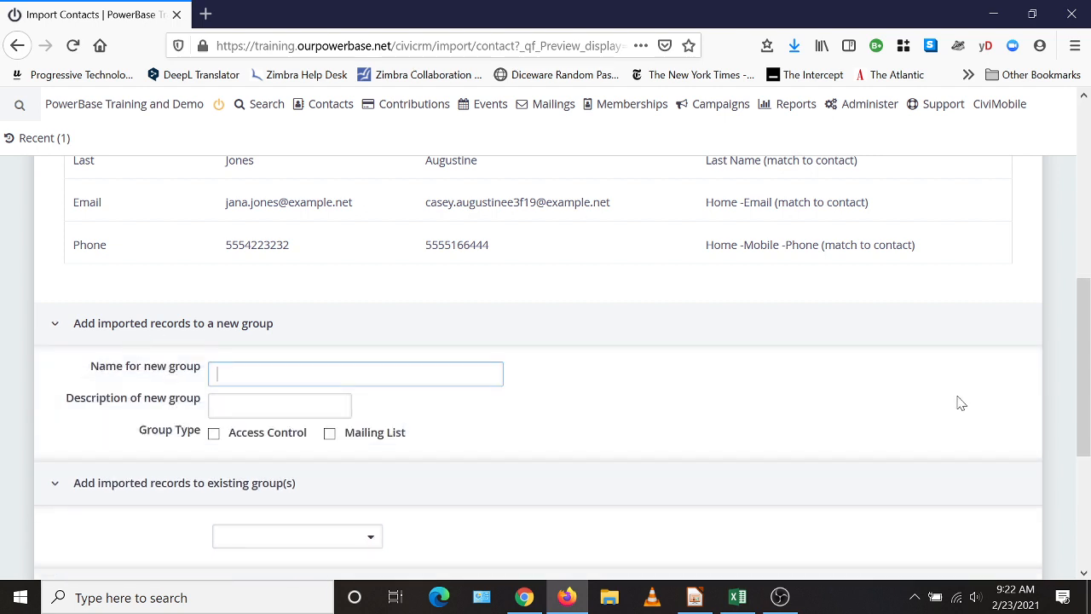
type("_")
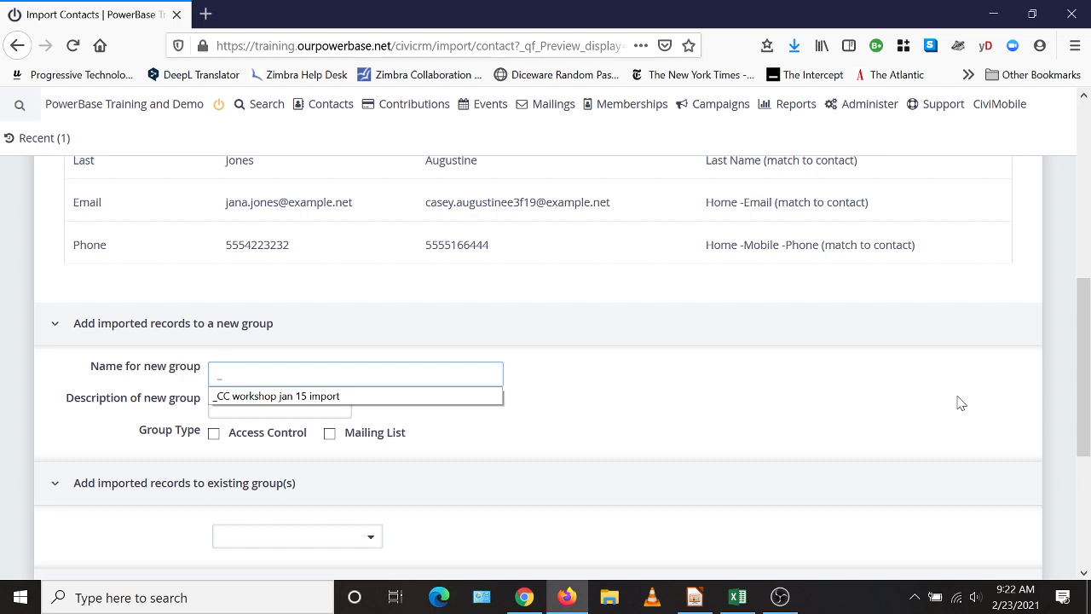
type("AA Climate Change Jan 15 import")
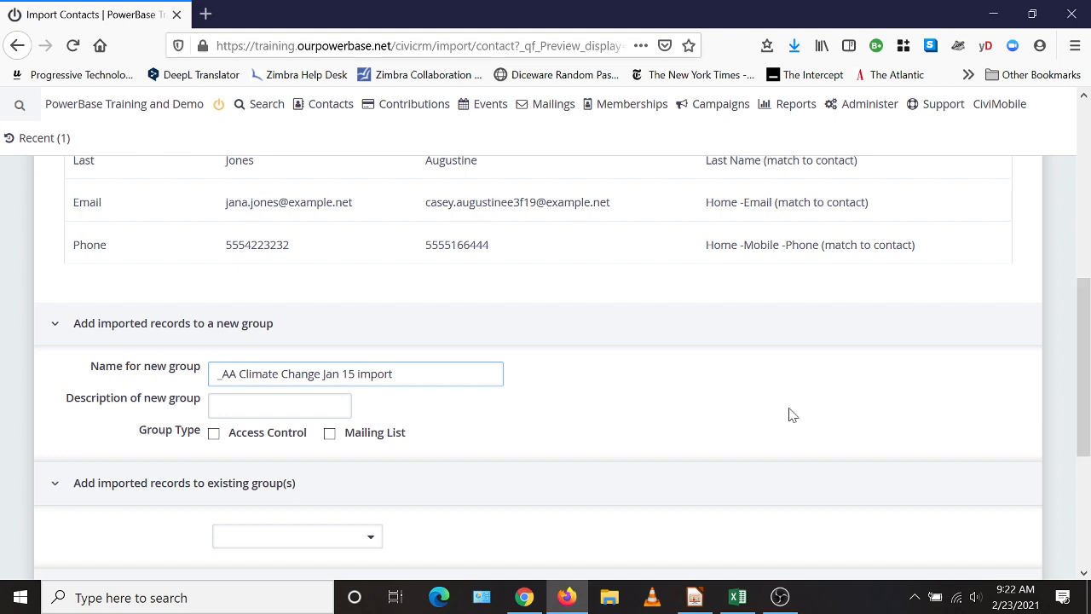
scroll(688, 413, "down", 3)
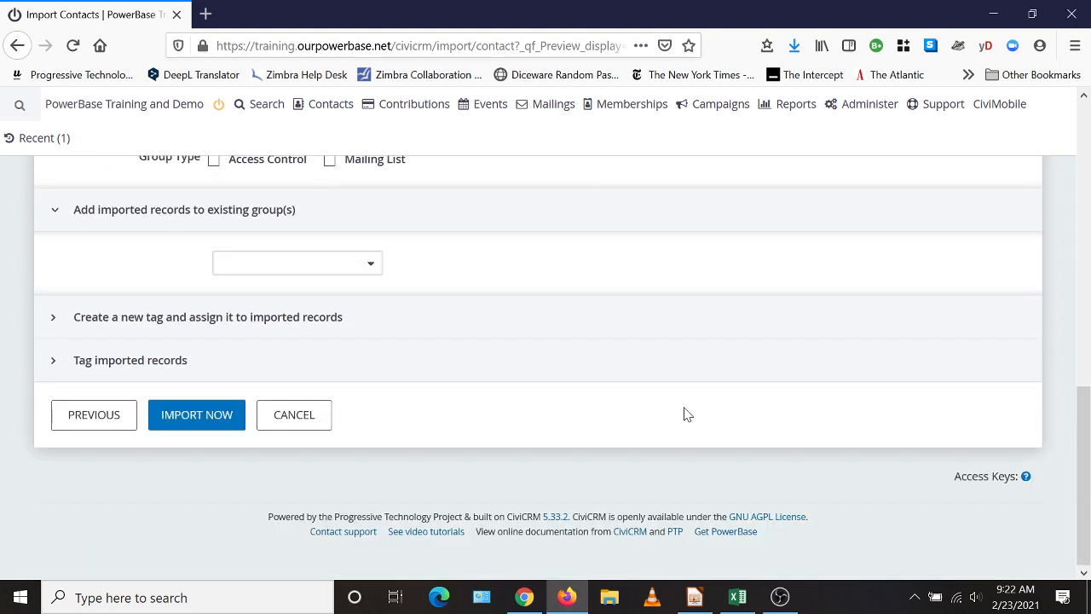
left_click(193, 418)
left_click(724, 310)
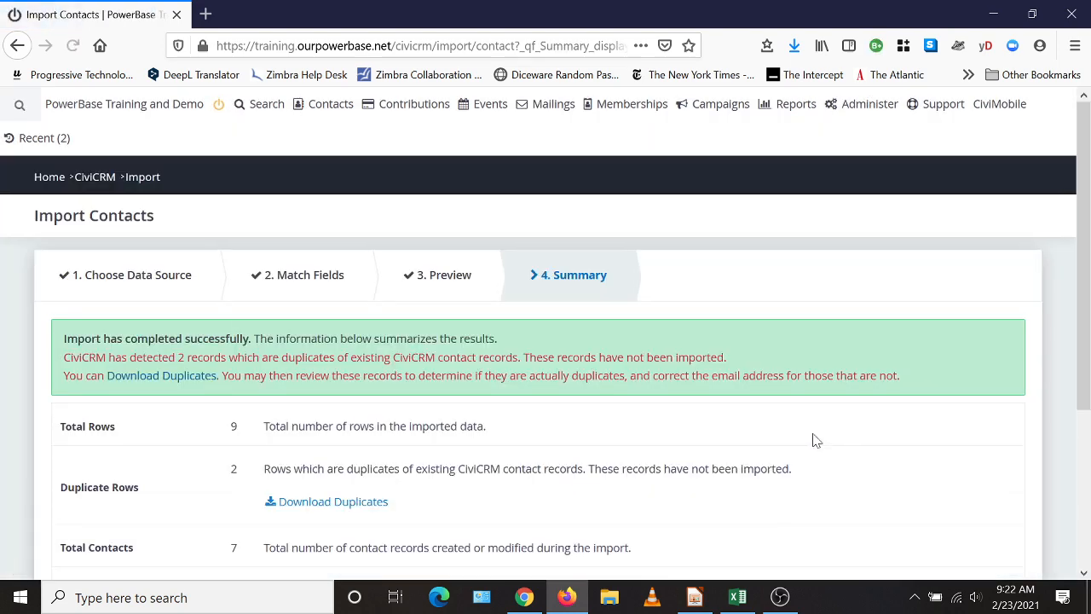
- Download the duplicate rows to the Desktop as Import_Duplicates.csv and finish the completed import
scroll(774, 408, "down", 2)
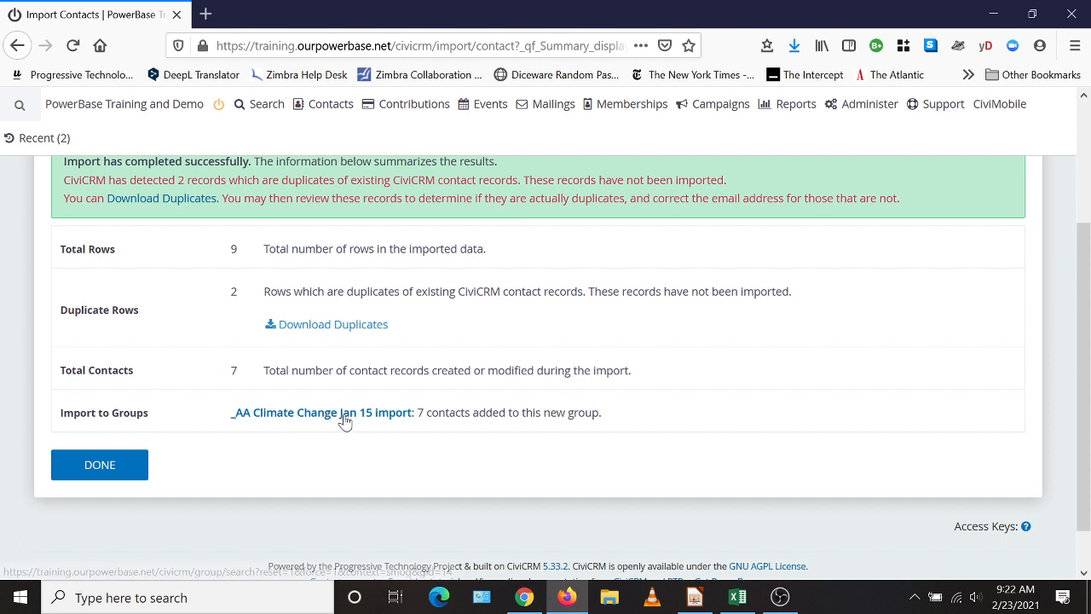
left_click(334, 332)
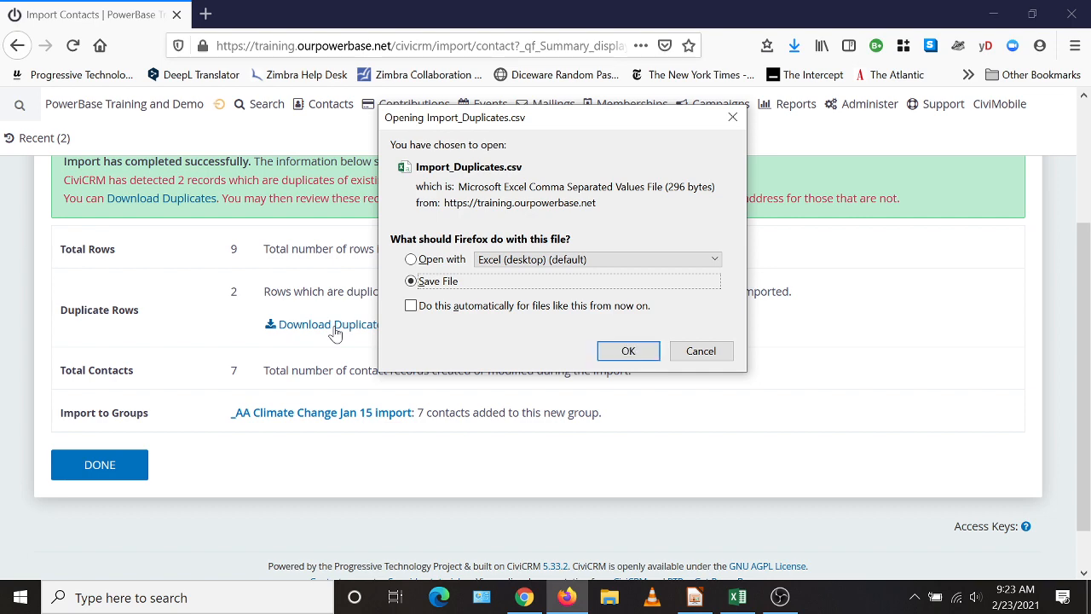
left_click(629, 352)
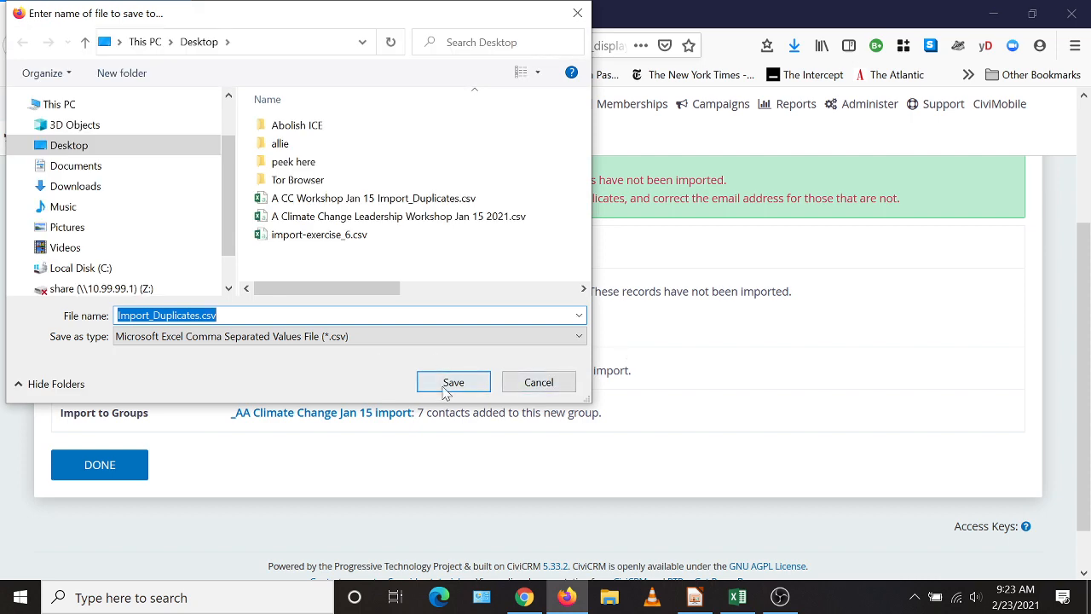
left_click(448, 382)
left_click(65, 469)
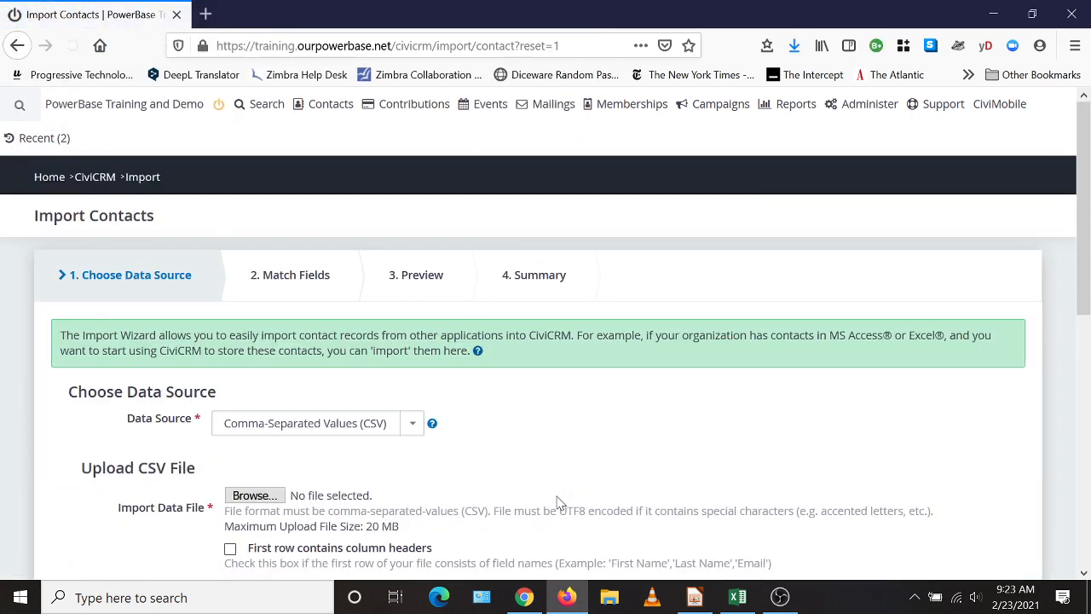
- Start a fresh contact import and leave the currently open import page without saving its data
mouse_move(278, 116)
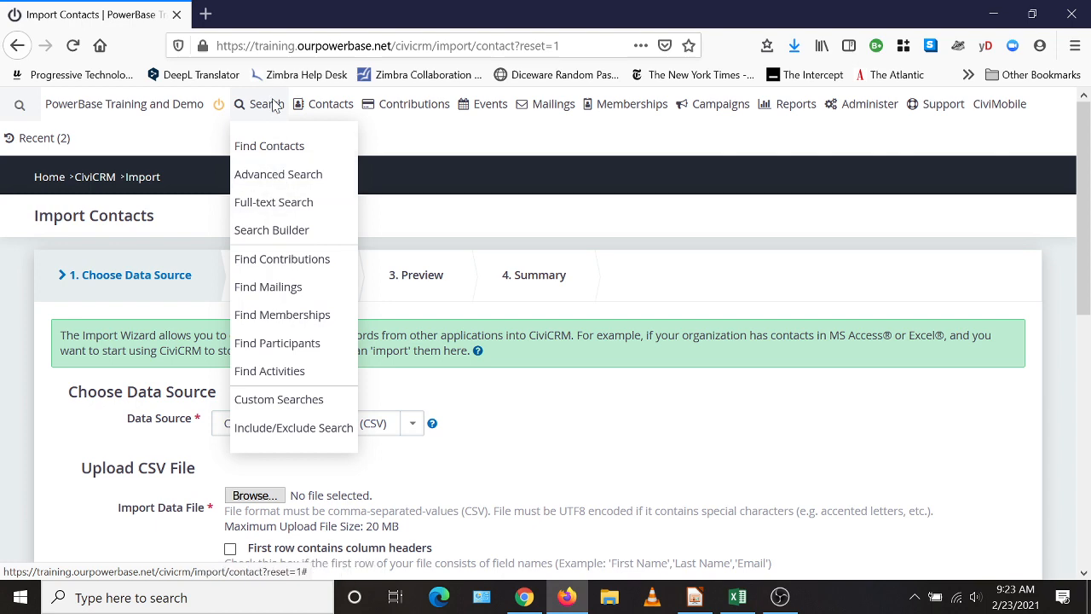
mouse_move(328, 106)
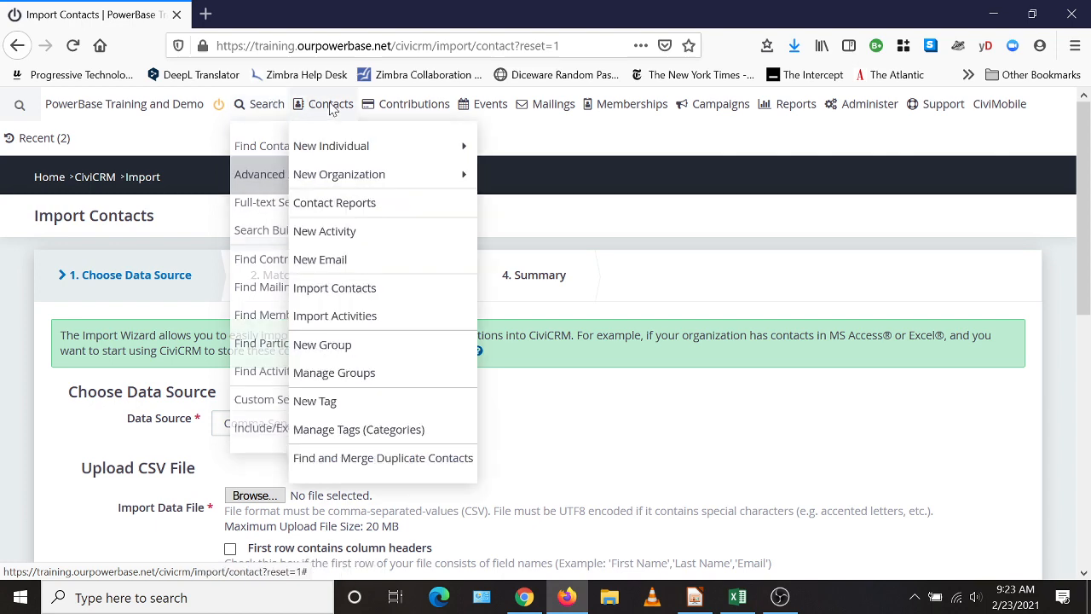
left_click(352, 291)
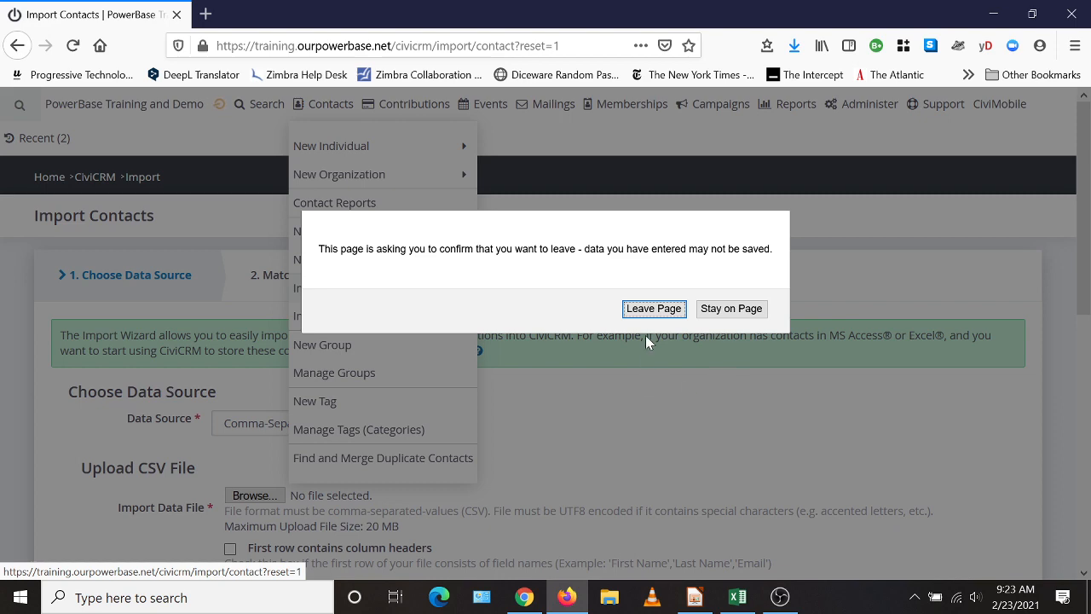
left_click(653, 311)
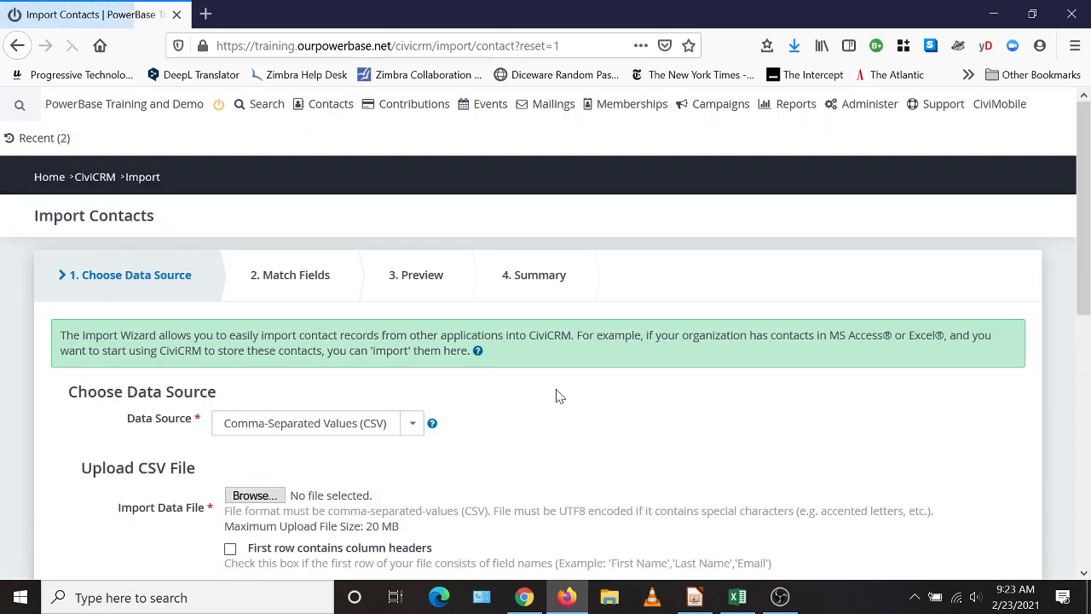
- Choose Import_Duplicates.csv from the Desktop as the import data file and mark its first row as column headers
scroll(596, 431, "down", 2)
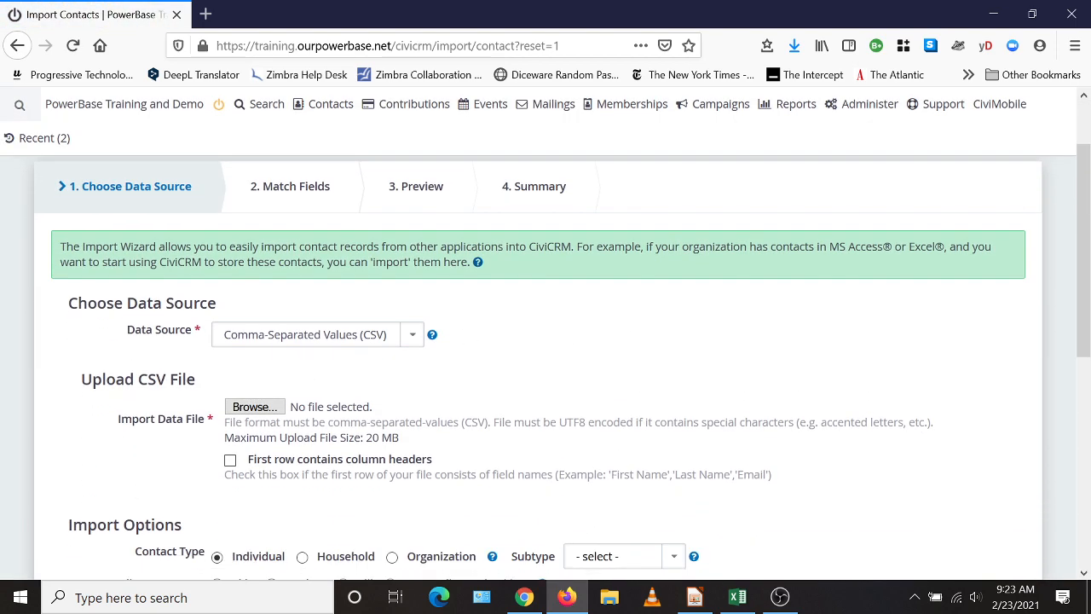
left_click(255, 406)
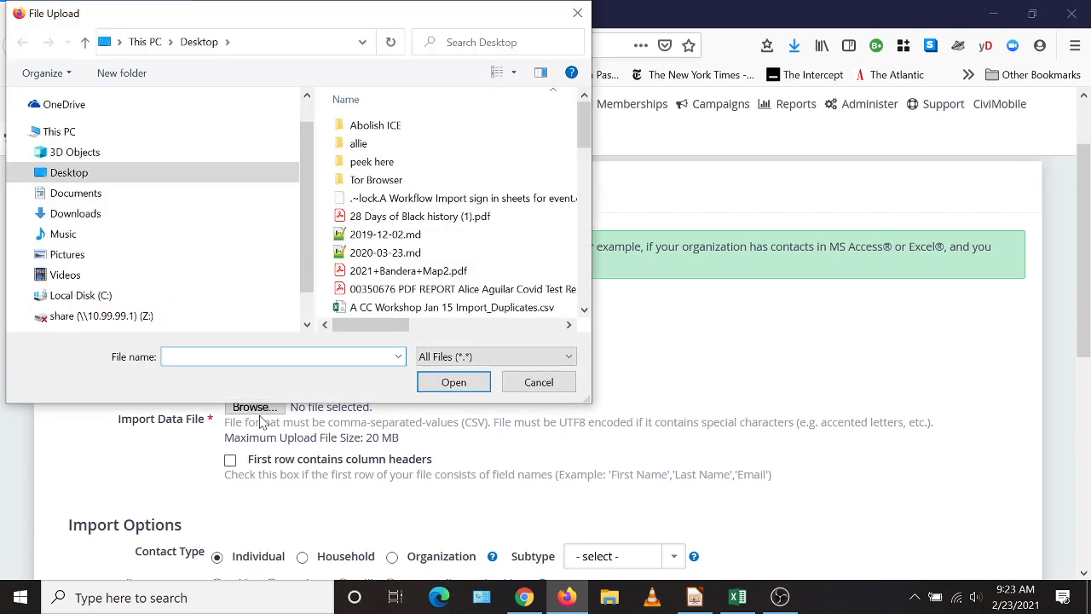
left_click_drag(583, 132, 592, 228)
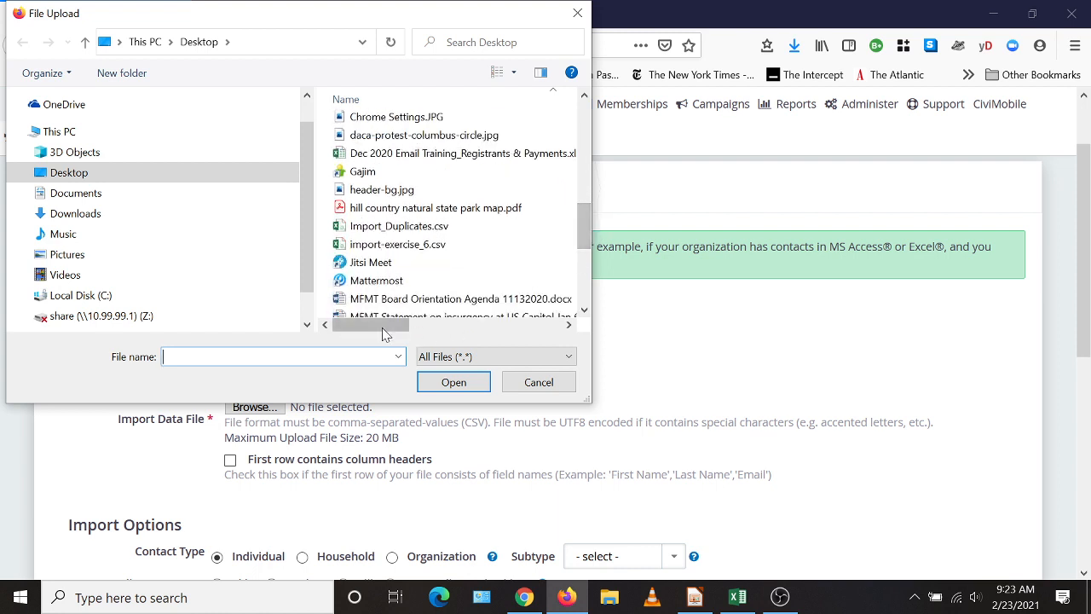
mouse_move(388, 325)
left_mouse_down()
mouse_move(489, 338)
mouse_move(383, 331)
left_mouse_up()
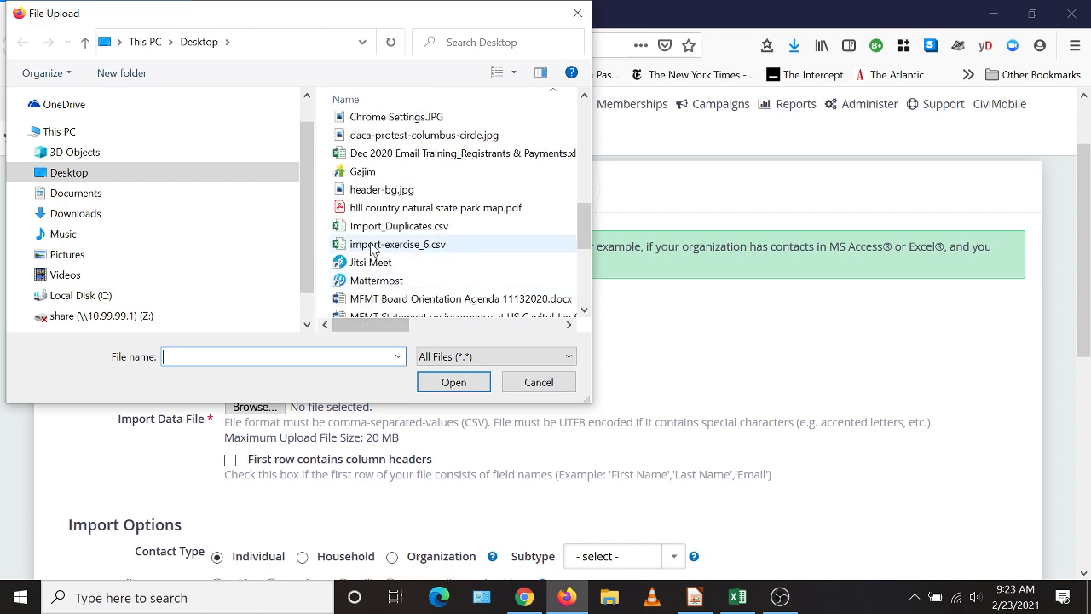
double_click(428, 226)
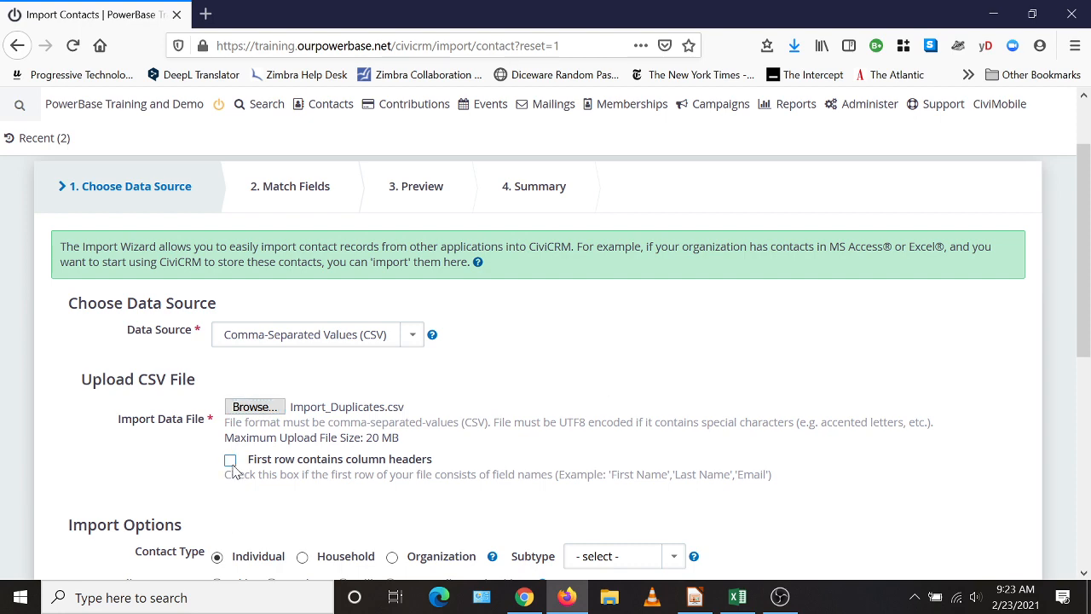
scroll(704, 382, "down", 3)
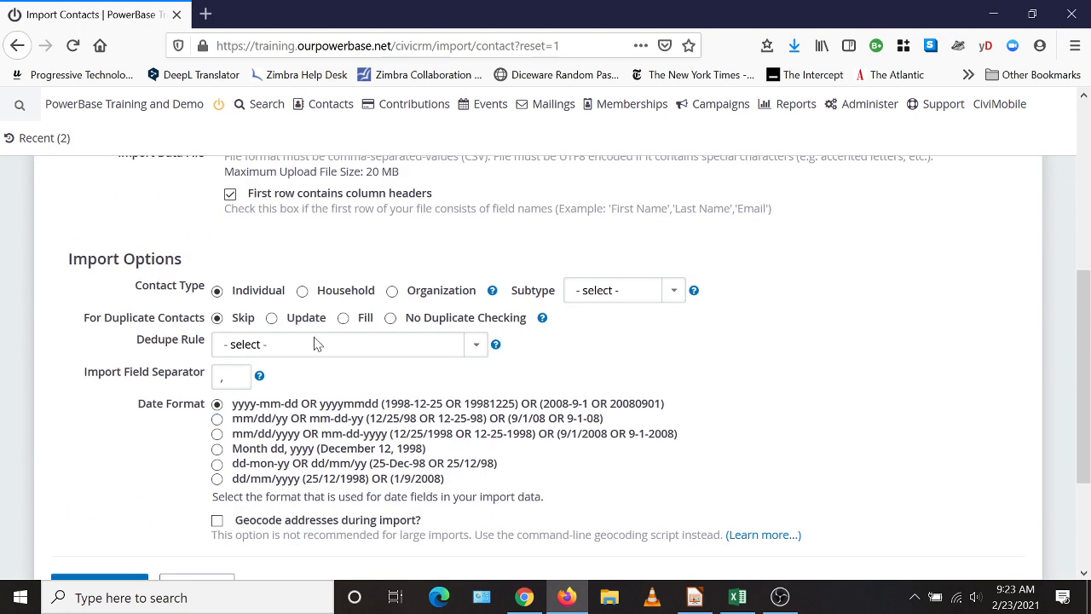
- Set duplicates to Update, the dedupe rule to "Name AND (email OR phone) - Unsupervised" and dates to mm/dd/yyyy, and continue to field matching
scroll(763, 317, "up", 2)
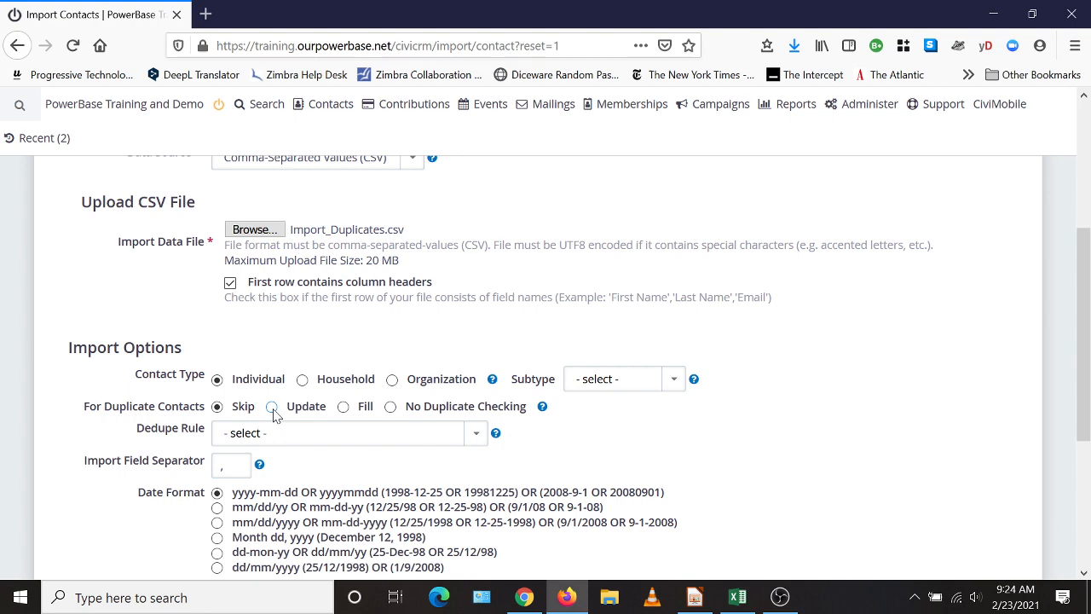
left_click(315, 440)
left_click(355, 415)
scroll(355, 415, "down", 3)
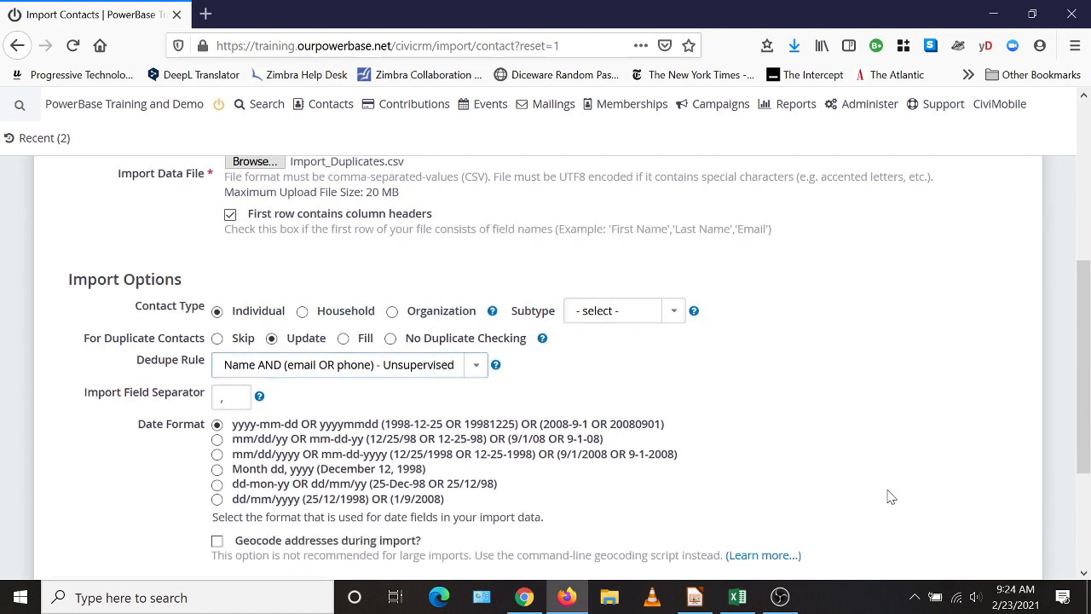
left_click(217, 344)
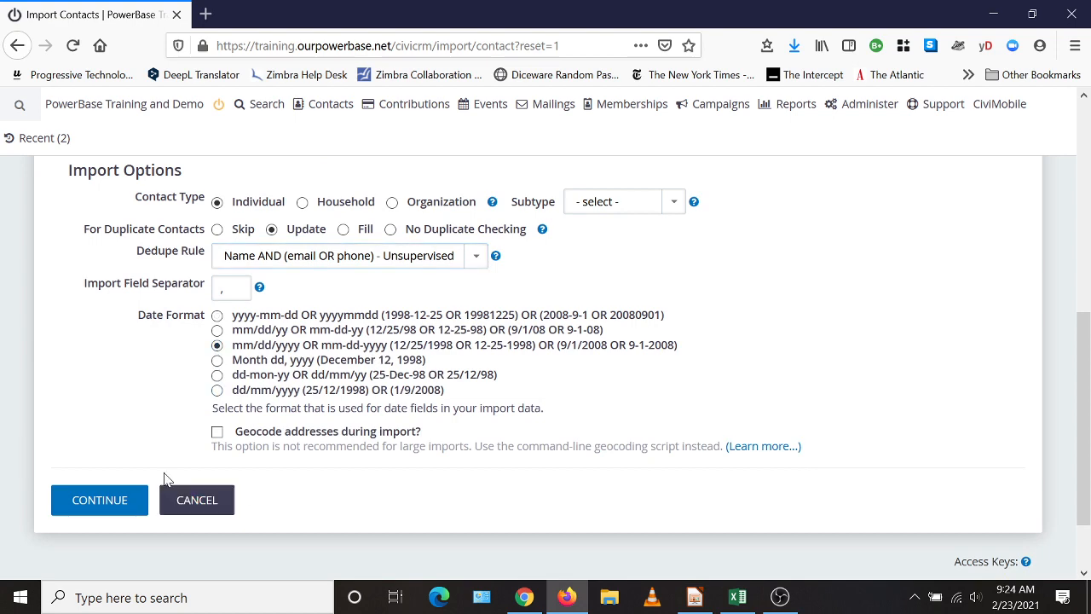
left_click(81, 510)
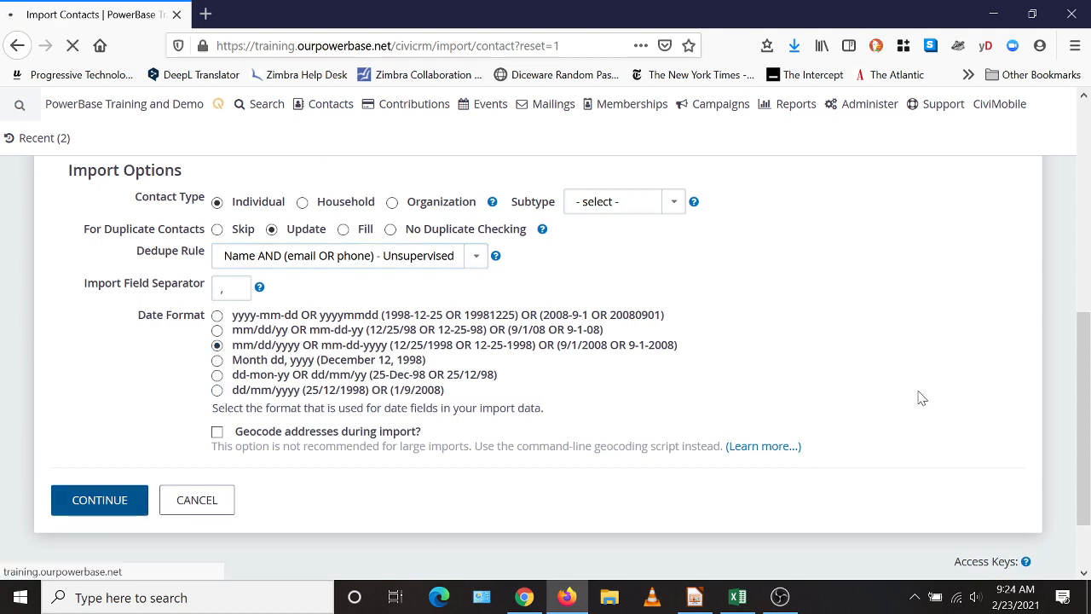
- Exclude the View Contact URL column from the import by matching it to "- do not import -"
scroll(344, 451, "down", 2)
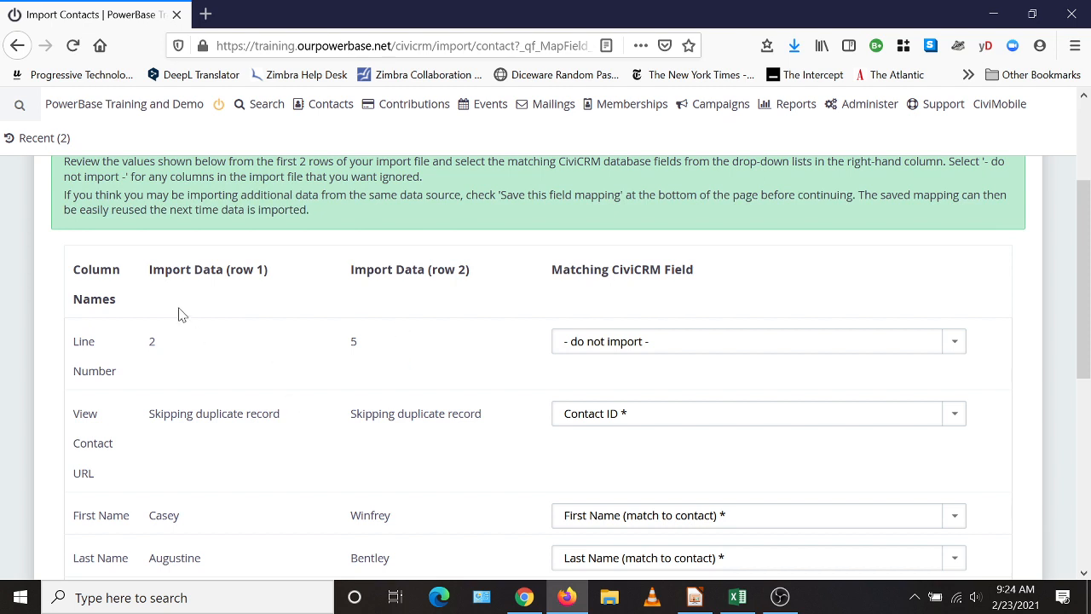
scroll(308, 300, "down", 2)
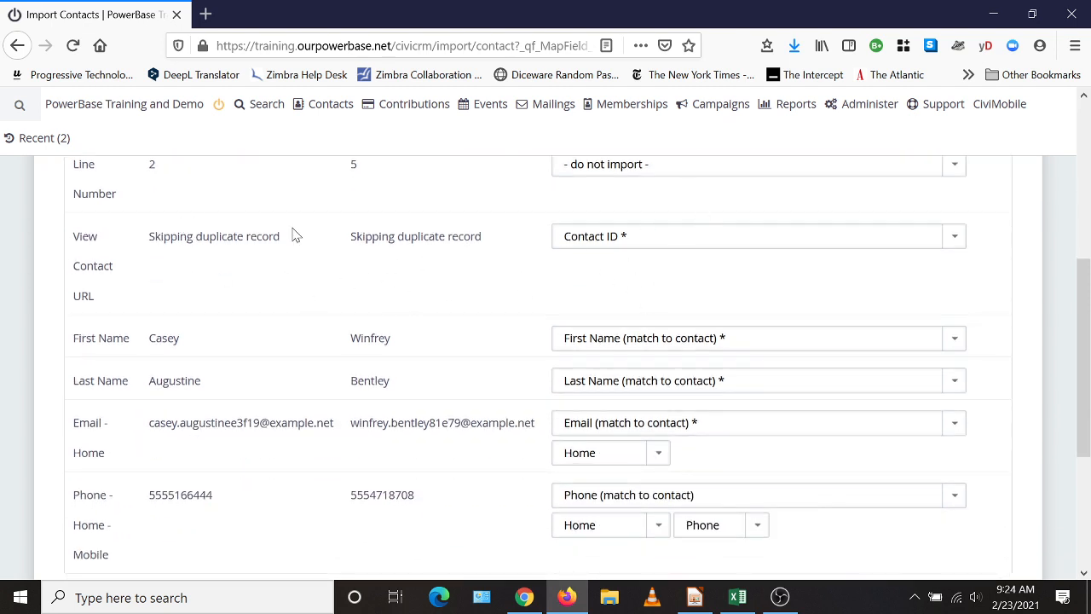
left_click(660, 247)
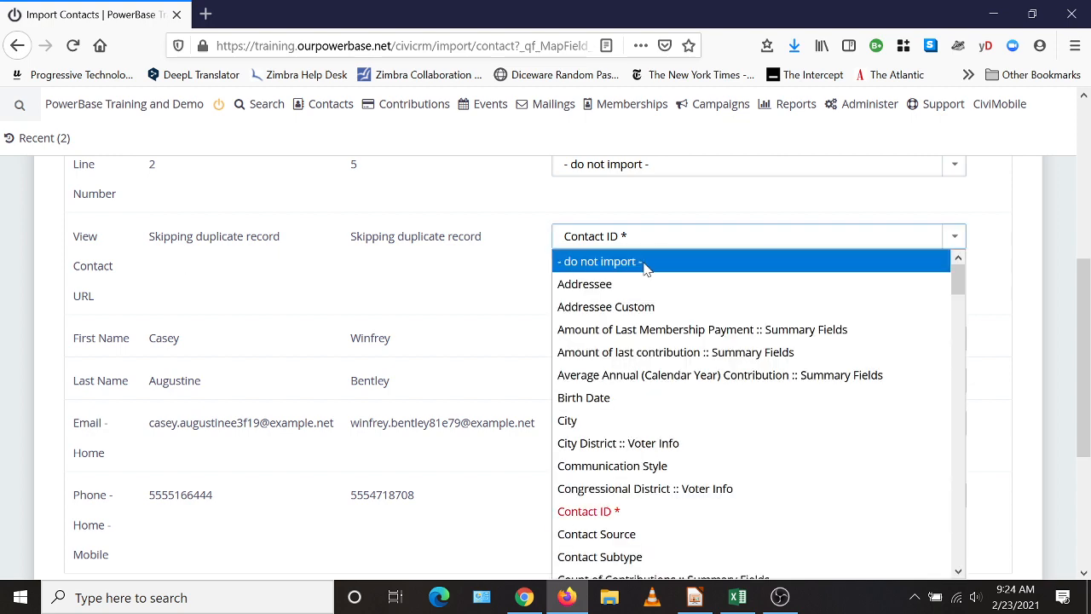
left_click(645, 264)
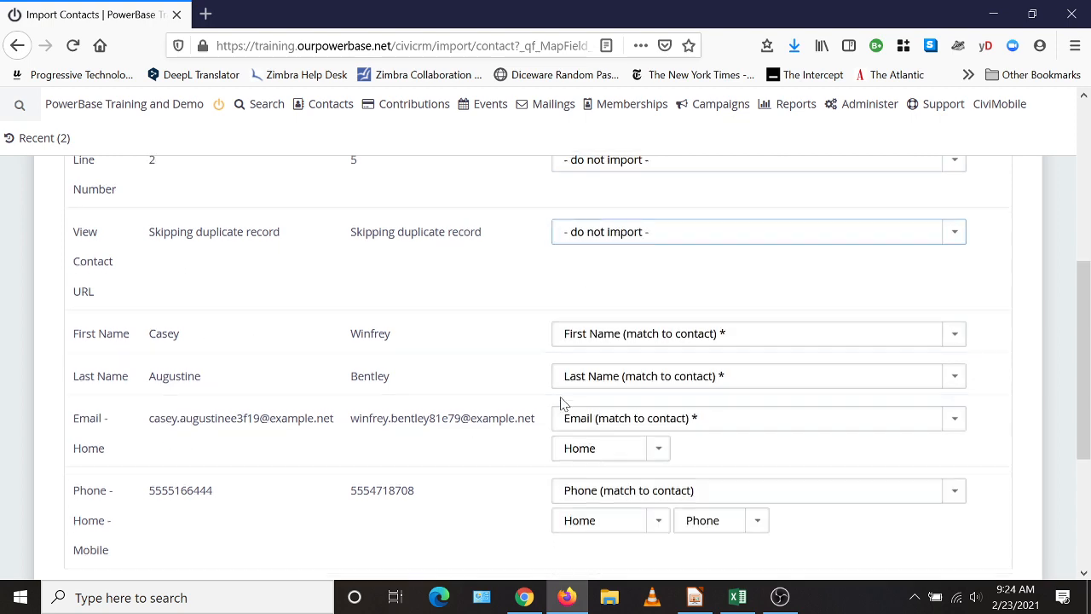
- Set the phone column's type to Mobile and continue to the import preview
scroll(560, 389, "down", 3)
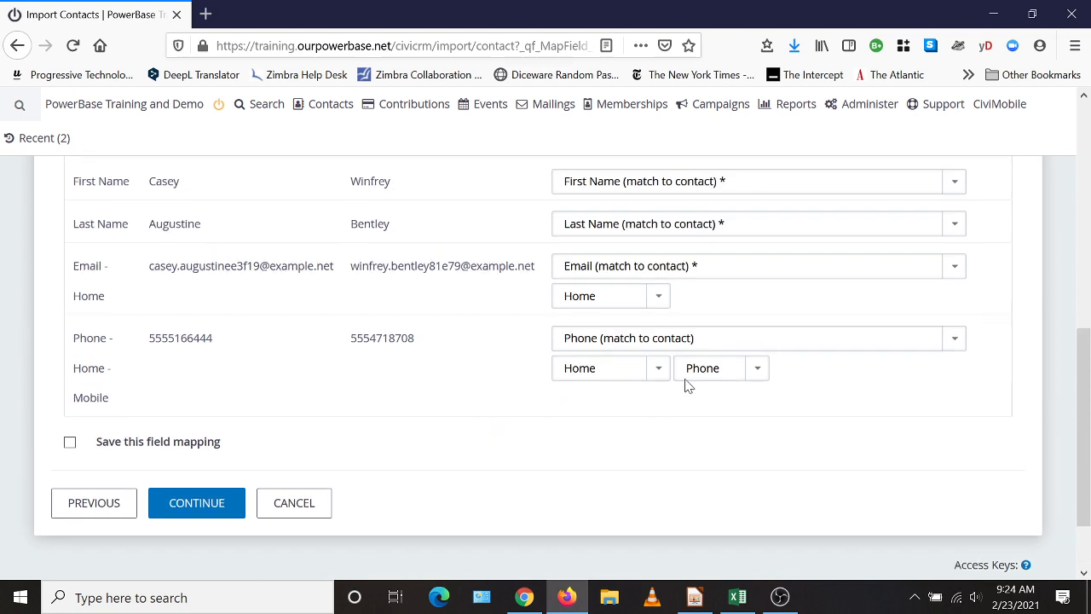
left_click(693, 371)
left_click(704, 417)
scroll(441, 436, "up", 2)
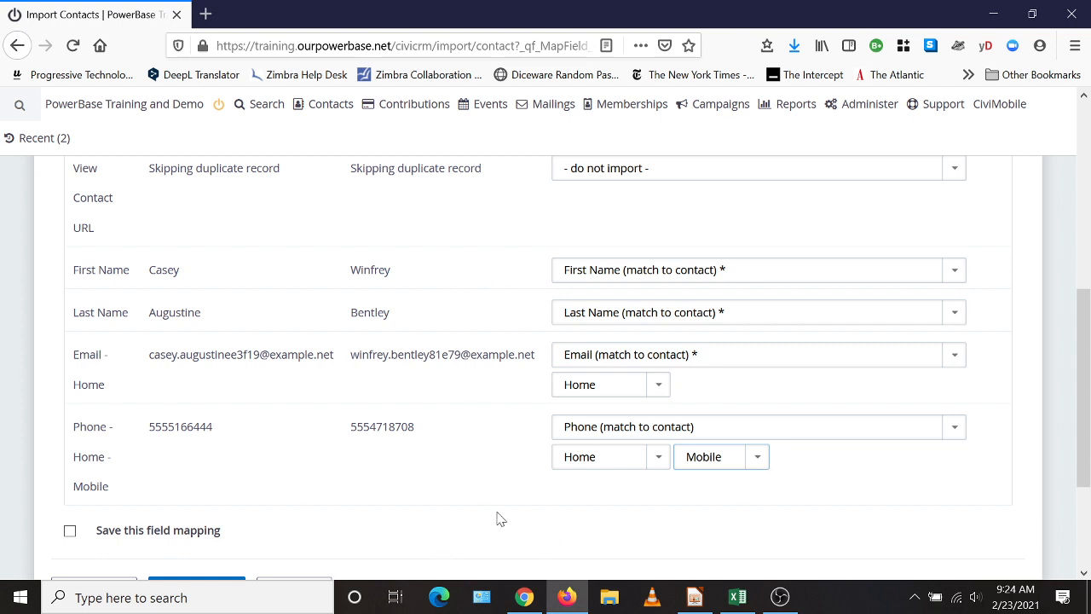
scroll(500, 518, "down", 2)
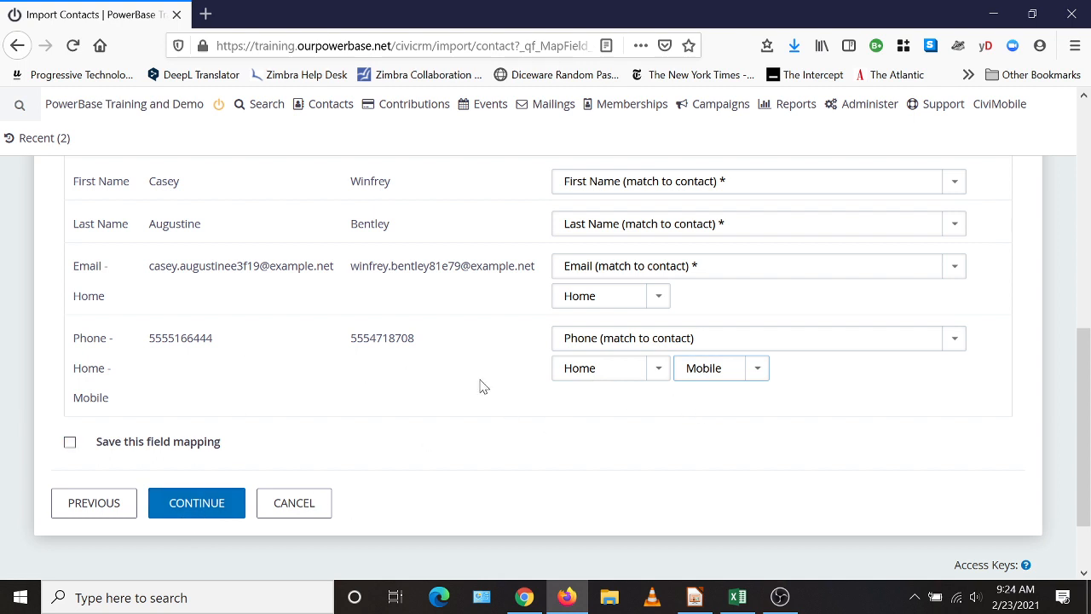
left_click(196, 506)
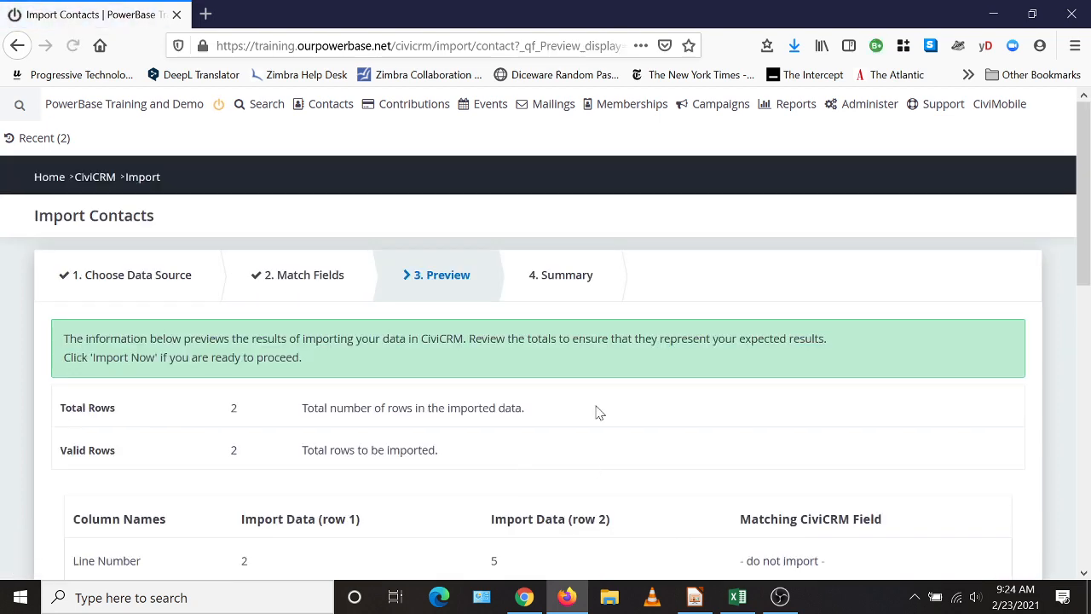
- Add the imported records to the existing group "_AA Climate Change Jan 15 import"
scroll(441, 349, "down", 5)
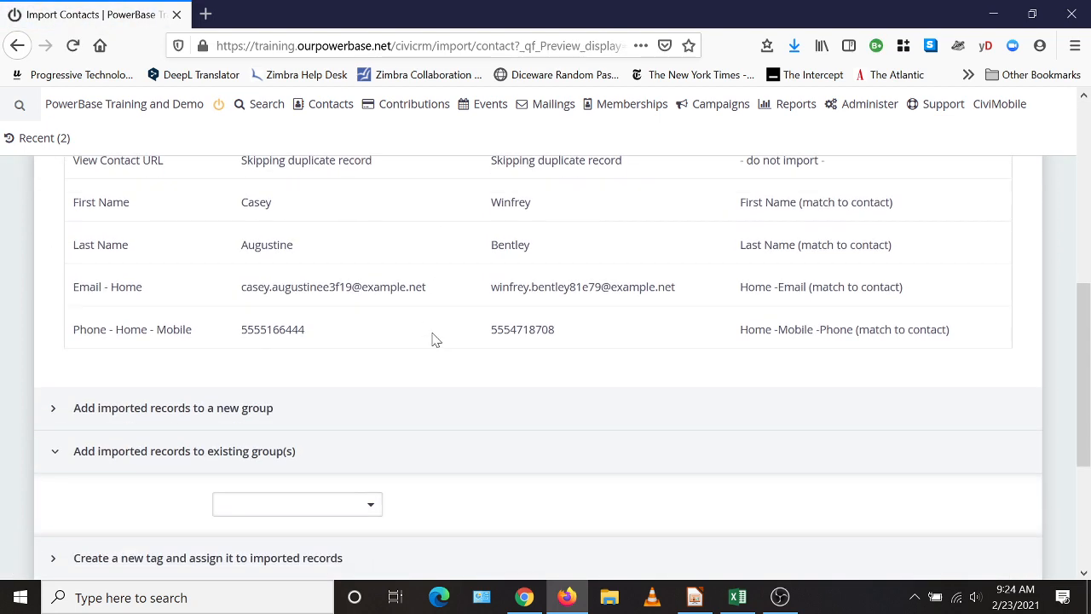
scroll(444, 339, "down", 2)
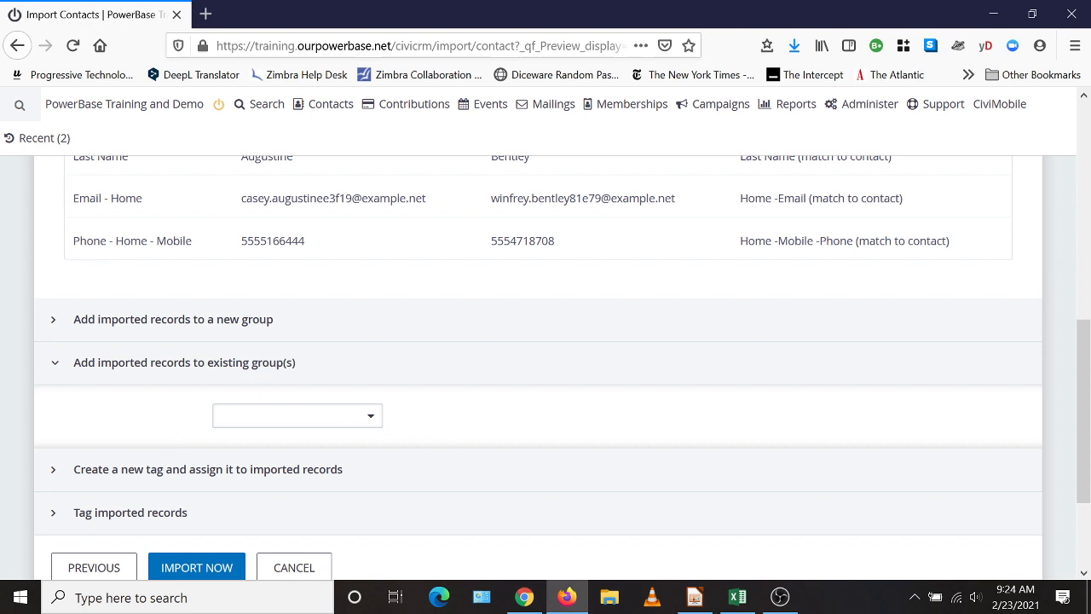
left_click(378, 424)
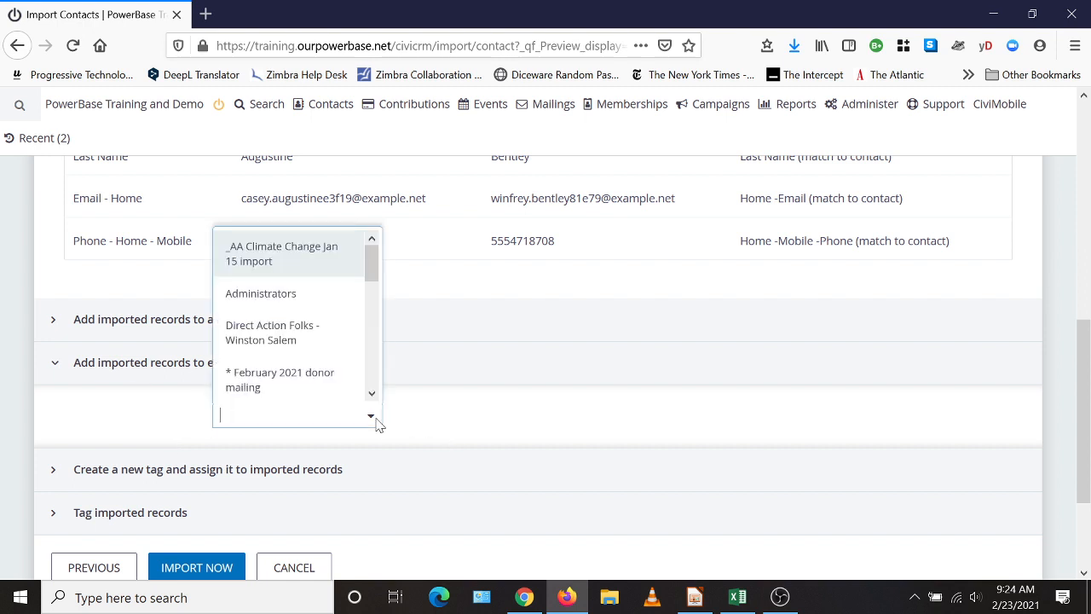
left_click(292, 256)
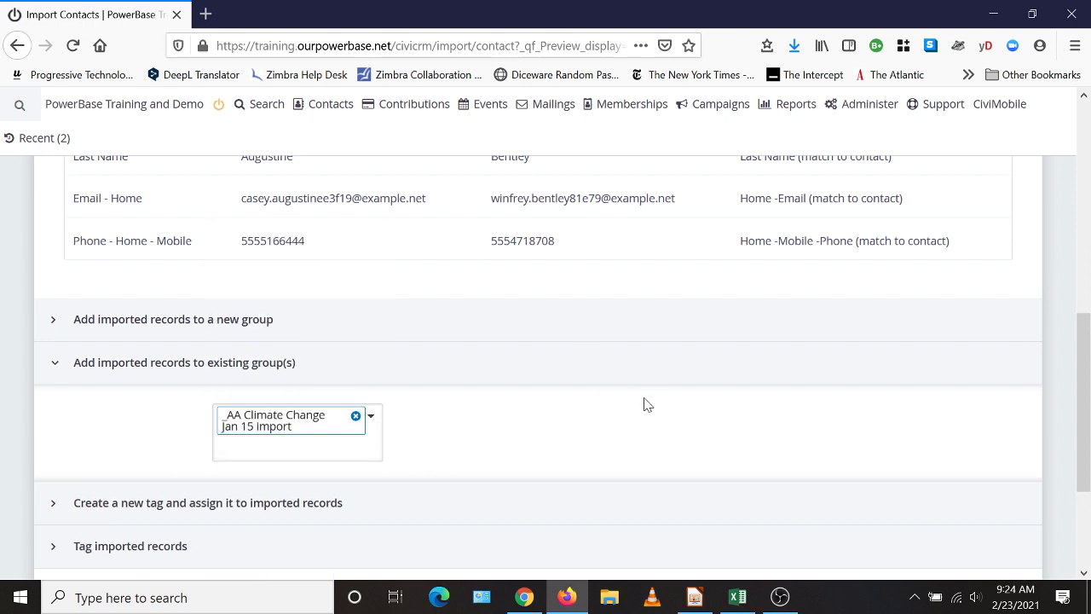
- Review the previewed field matches and group assignment, and run the import of the duplicate contacts
scroll(648, 401, "down", 2)
scroll(636, 392, "up", 3)
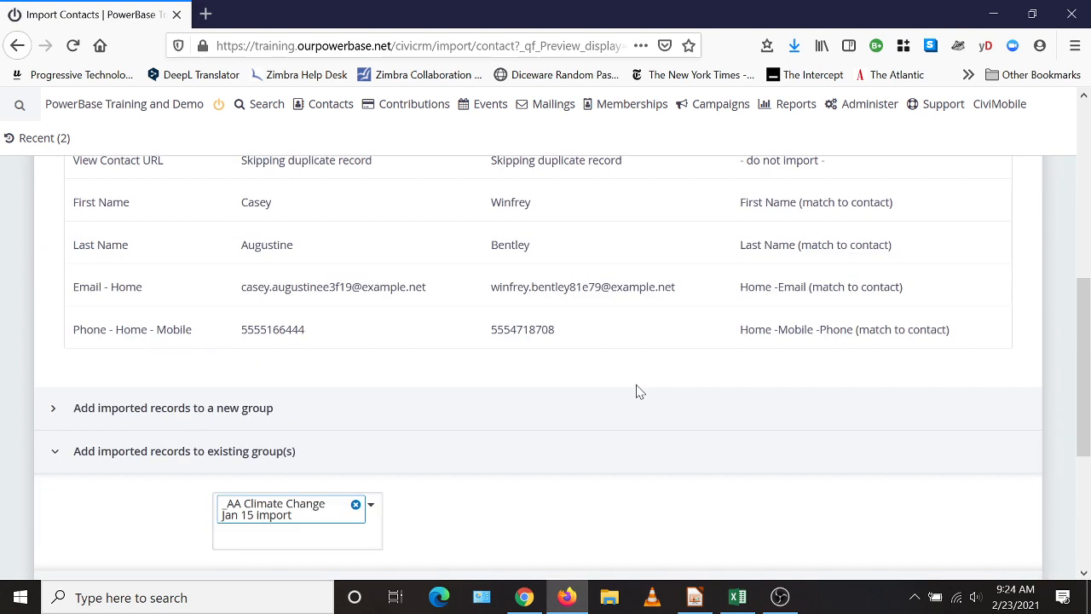
scroll(633, 391, "up", 2)
scroll(622, 392, "down", 3)
scroll(646, 441, "down", 2)
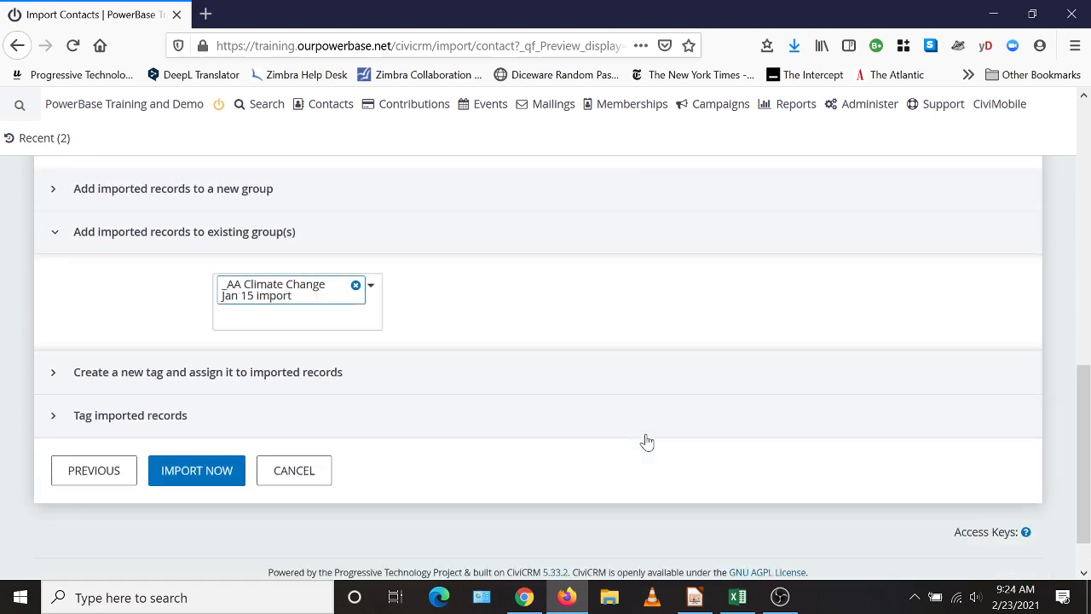
scroll(646, 440, "down", 1)
left_click(158, 418)
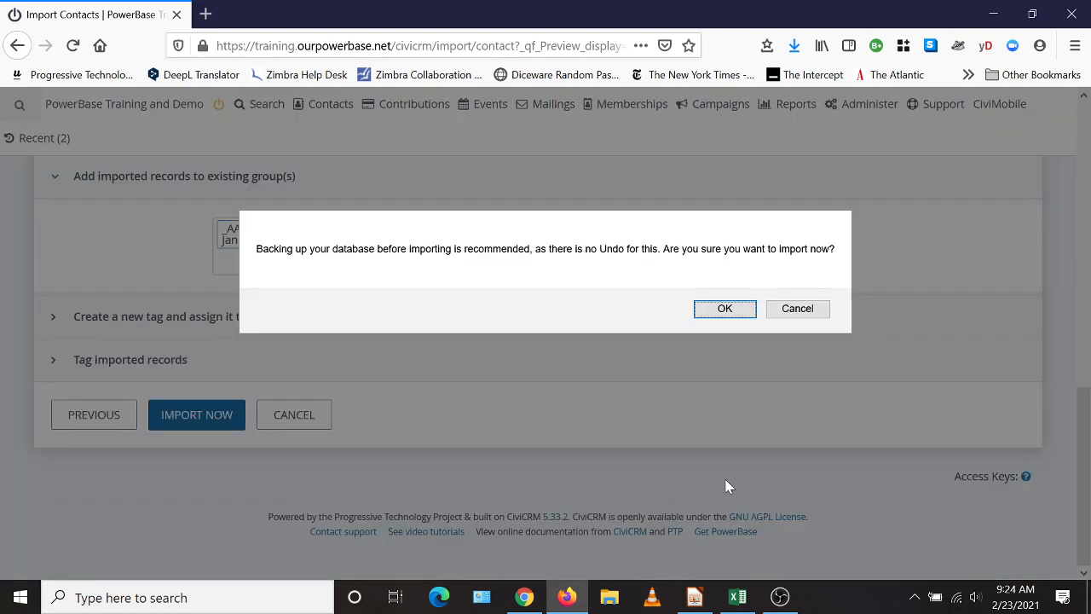
left_click(722, 311)
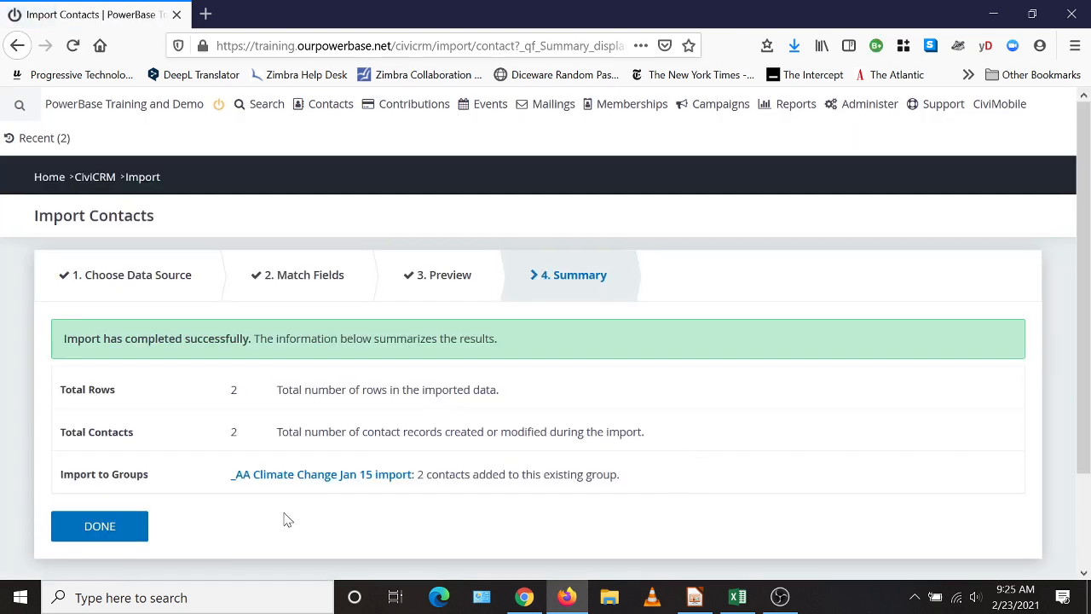
- Open the "_AA Climate Change Jan 15 import" group from the import summary and examine its list of contacts
left_click(317, 482)
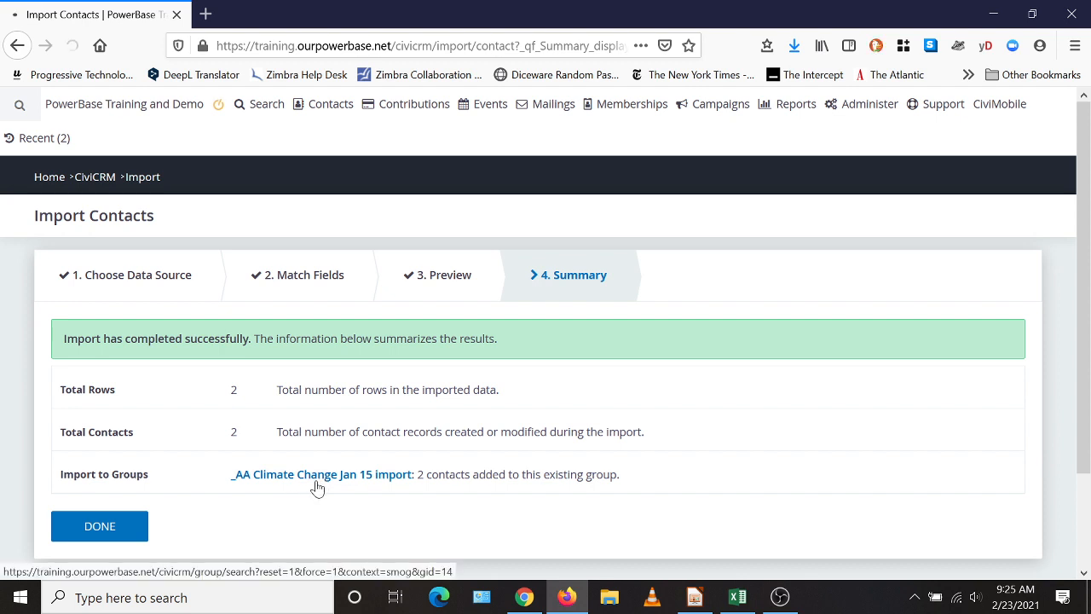
scroll(329, 485, "down", 5)
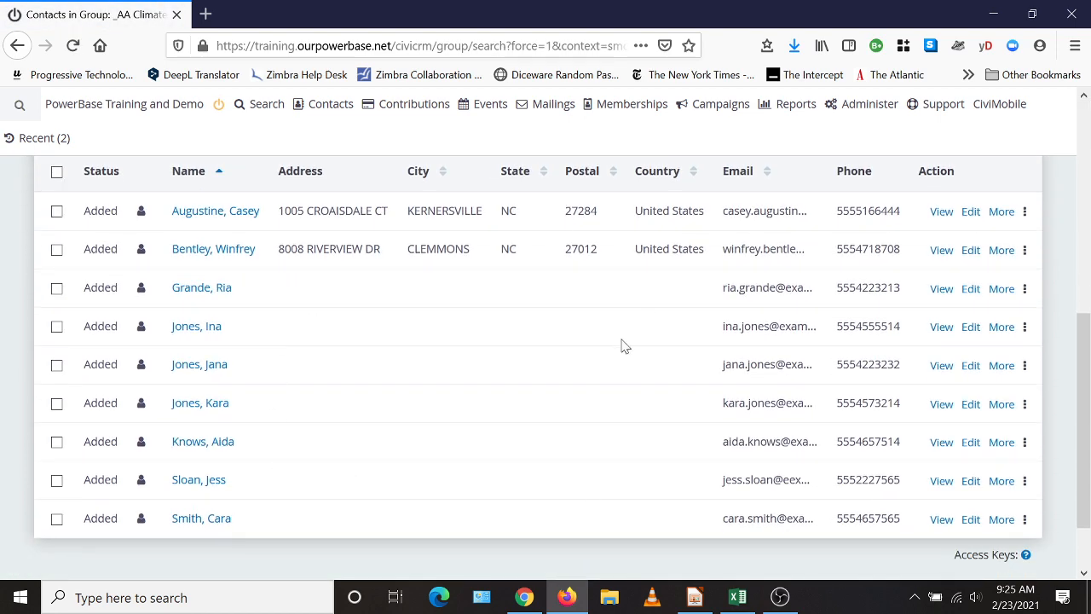
scroll(290, 449, "up", 3)
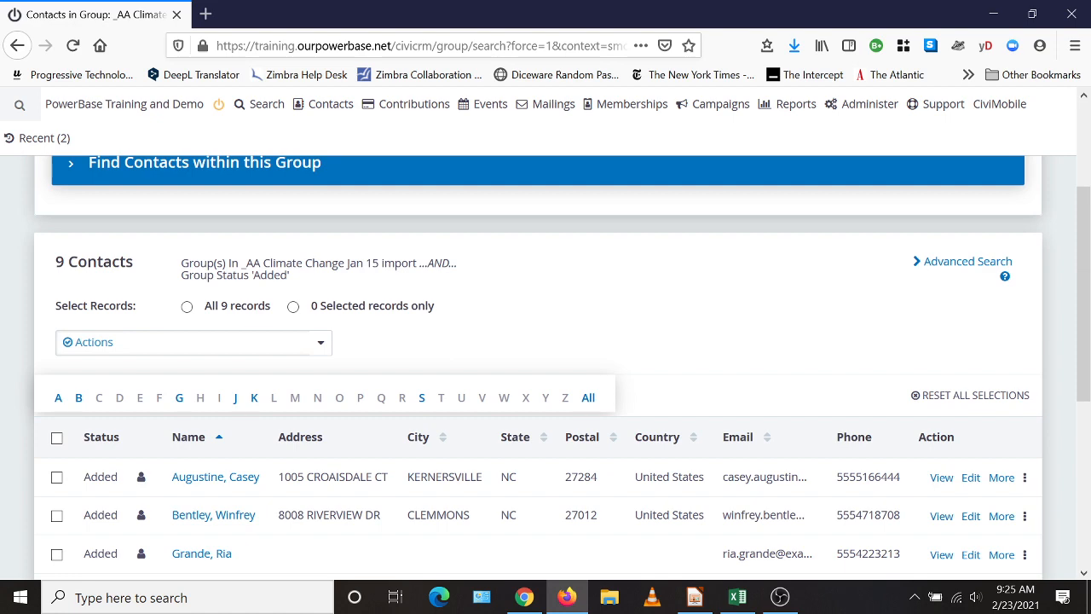
scroll(414, 538, "down", 4)
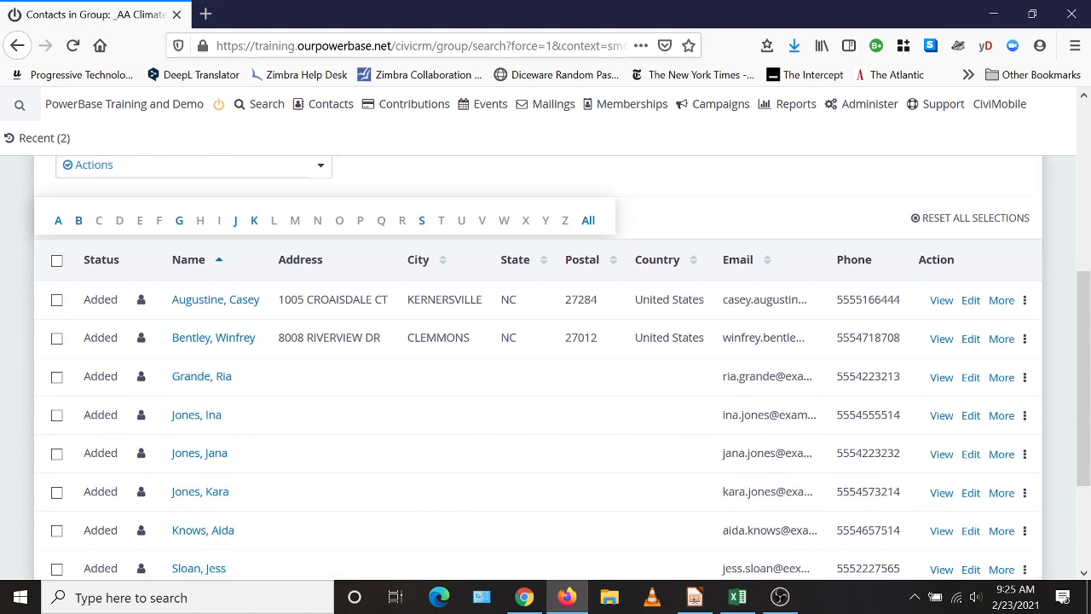
scroll(421, 389, "up", 6)
scroll(511, 380, "down", 4)
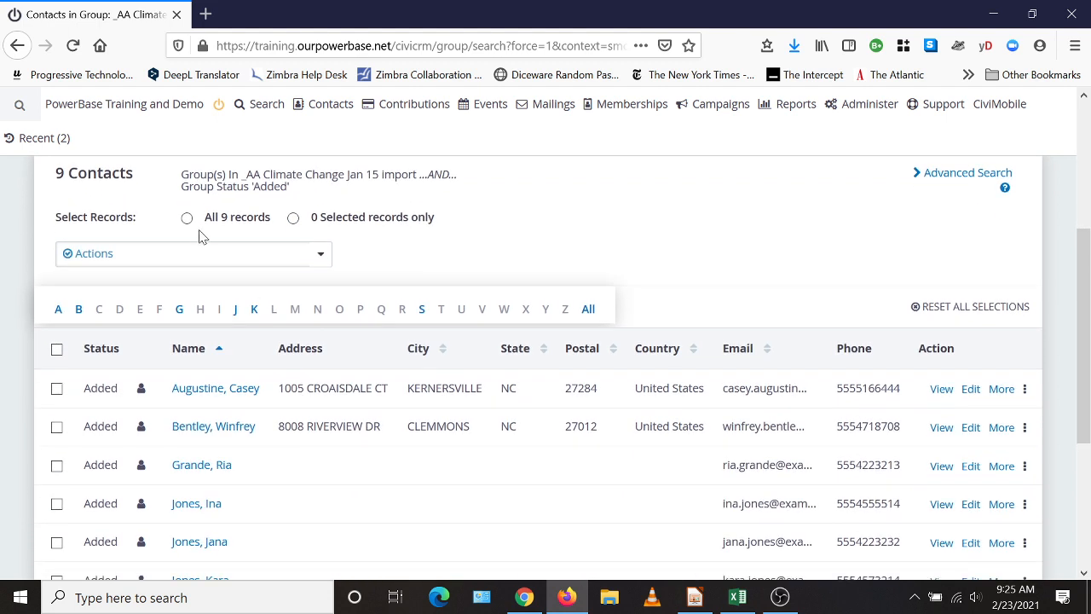
- Start registering all contacts in the "_AA Climate Change Jan 15 import" group as participants for an event
left_click(233, 261)
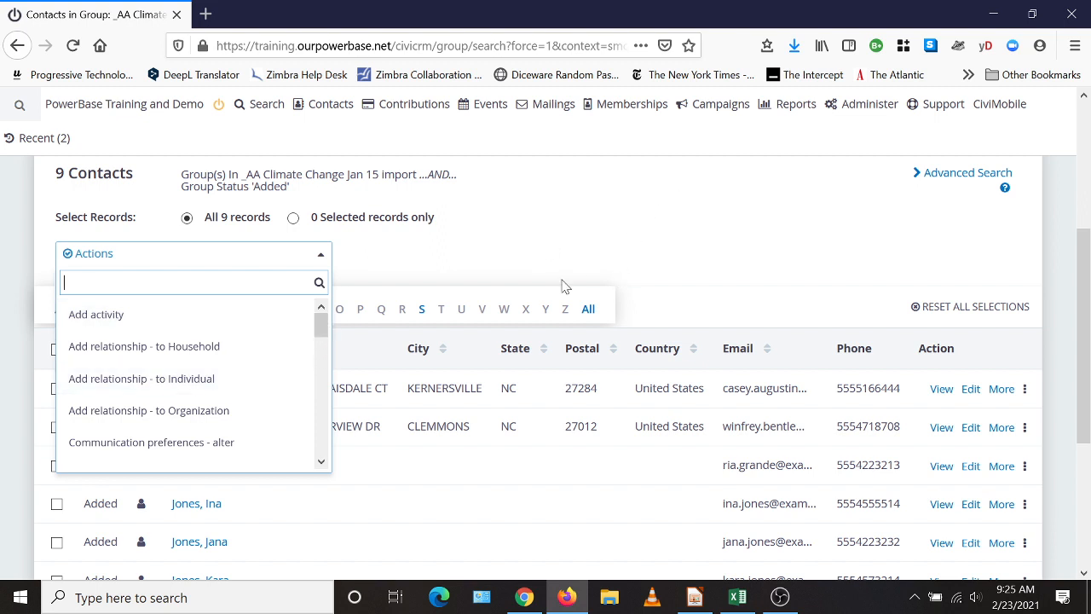
left_click_drag(319, 324, 321, 328)
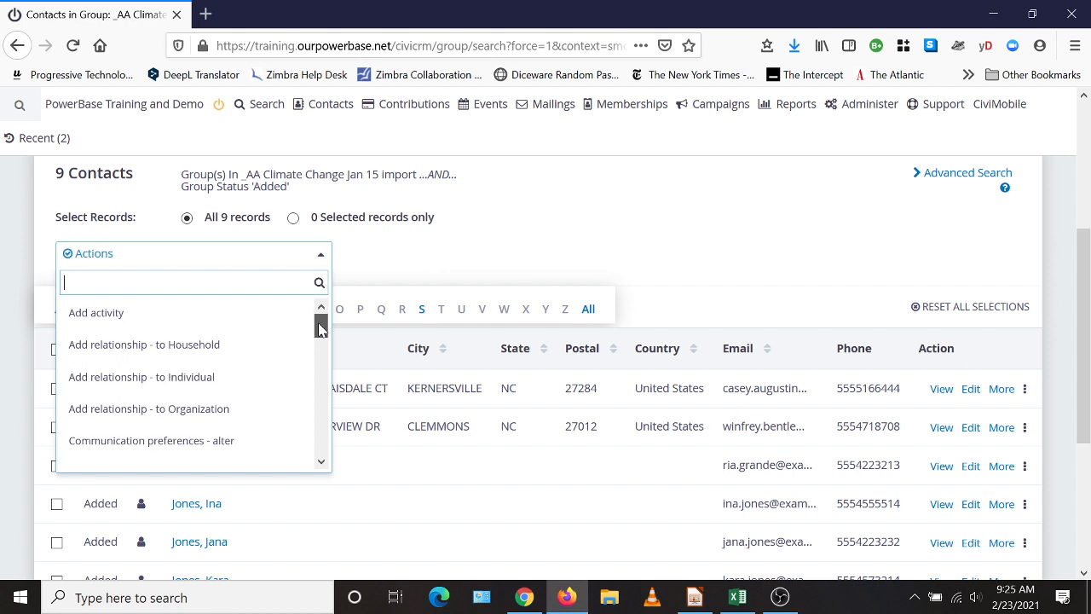
left_click_drag(321, 330, 320, 429)
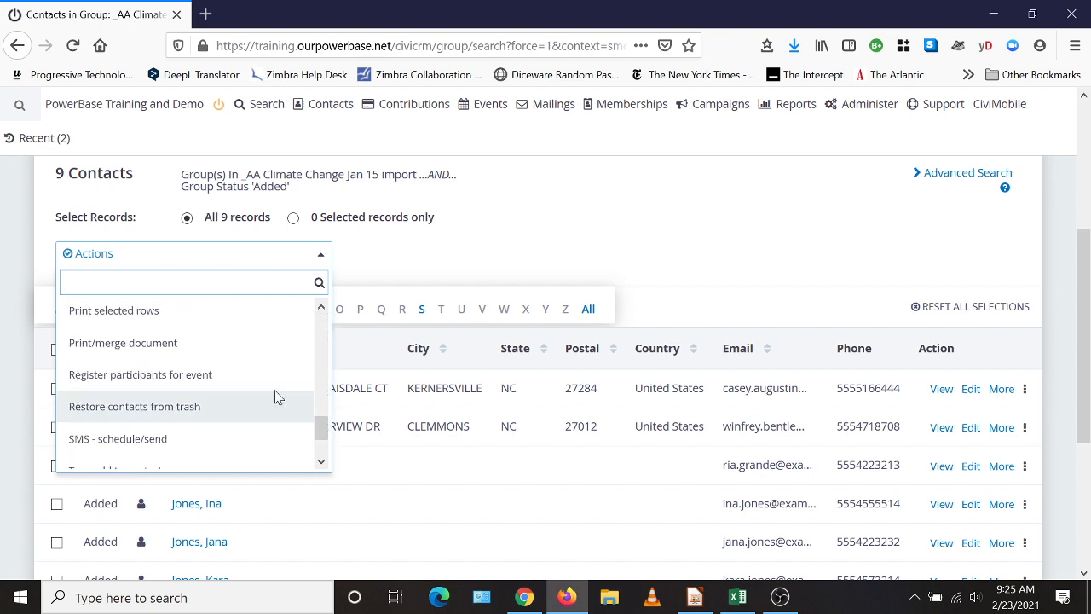
left_click(189, 376)
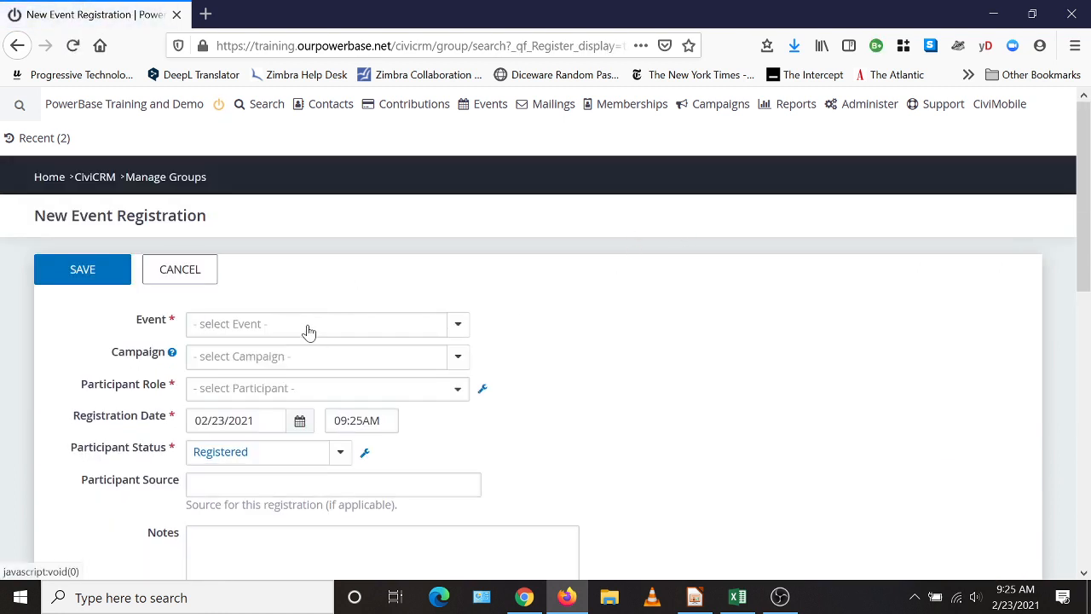
- Search the events for "climate" and choose "Climate Change Leadership Workshop Jan 2021" for the registration
left_click(308, 331)
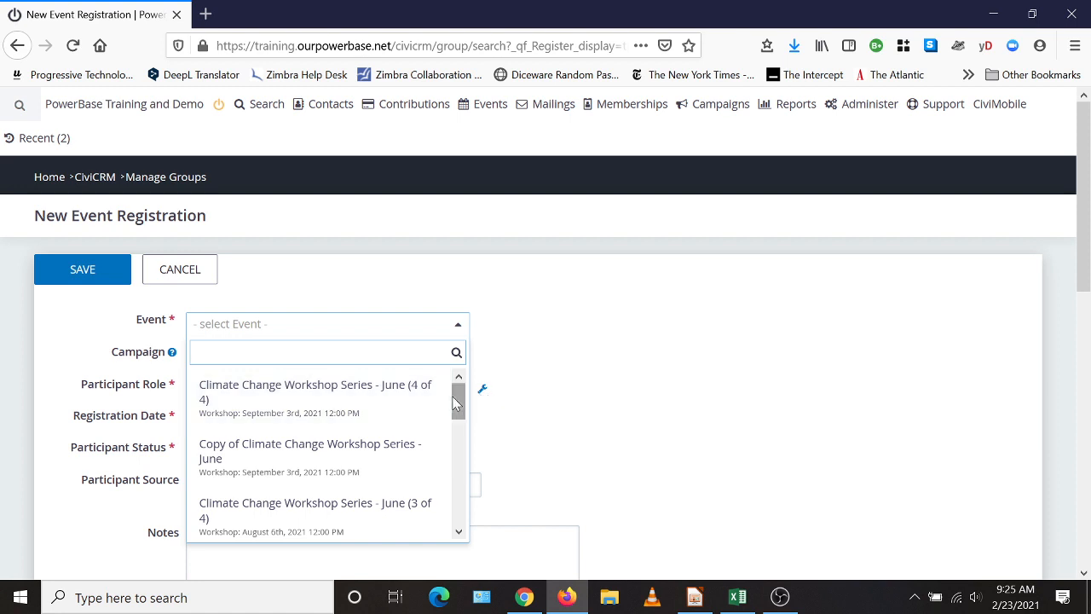
mouse_move(458, 405)
left_mouse_down()
mouse_move(457, 520)
mouse_move(470, 396)
left_mouse_up()
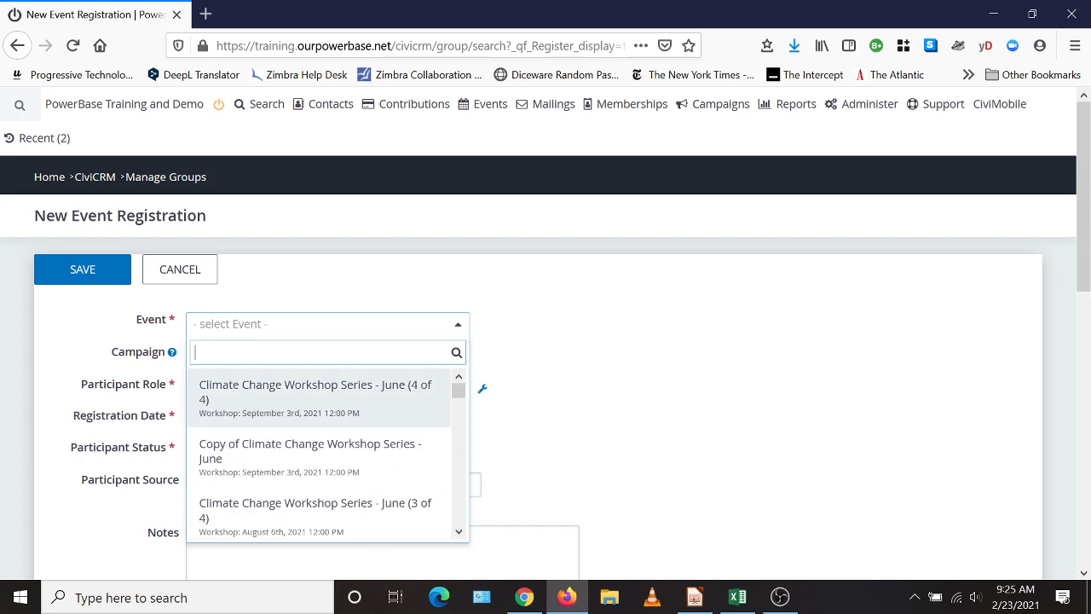
type("clim")
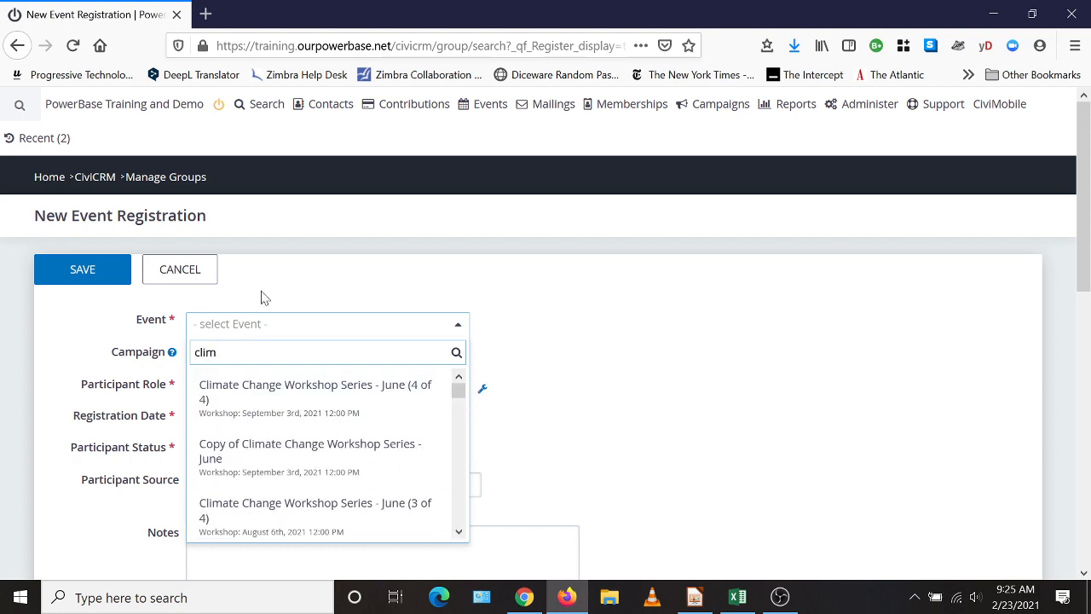
type("ate")
left_click_drag(461, 394, 463, 521)
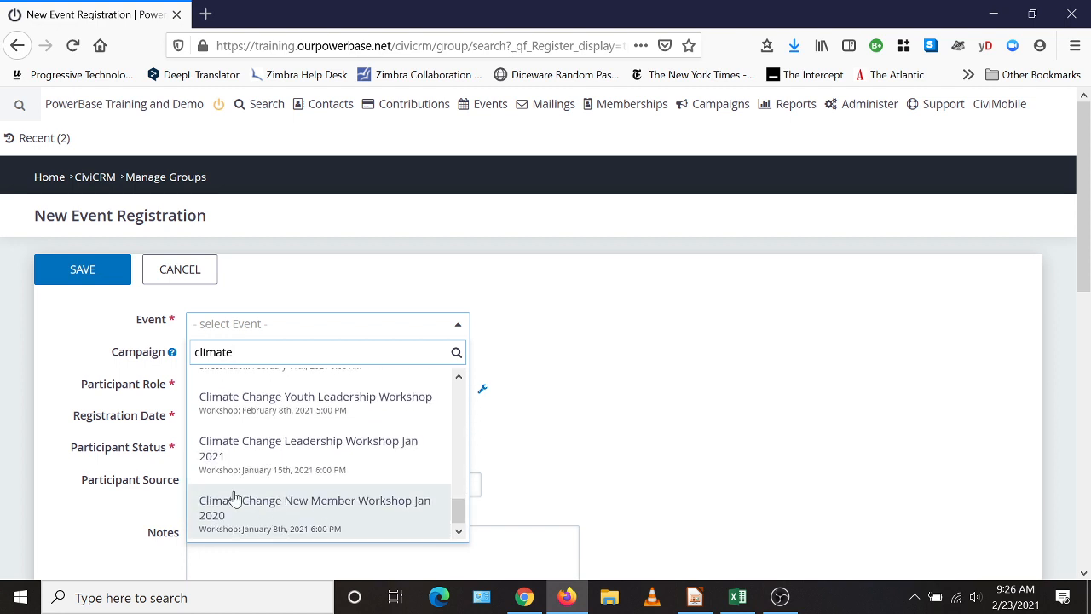
left_click(266, 456)
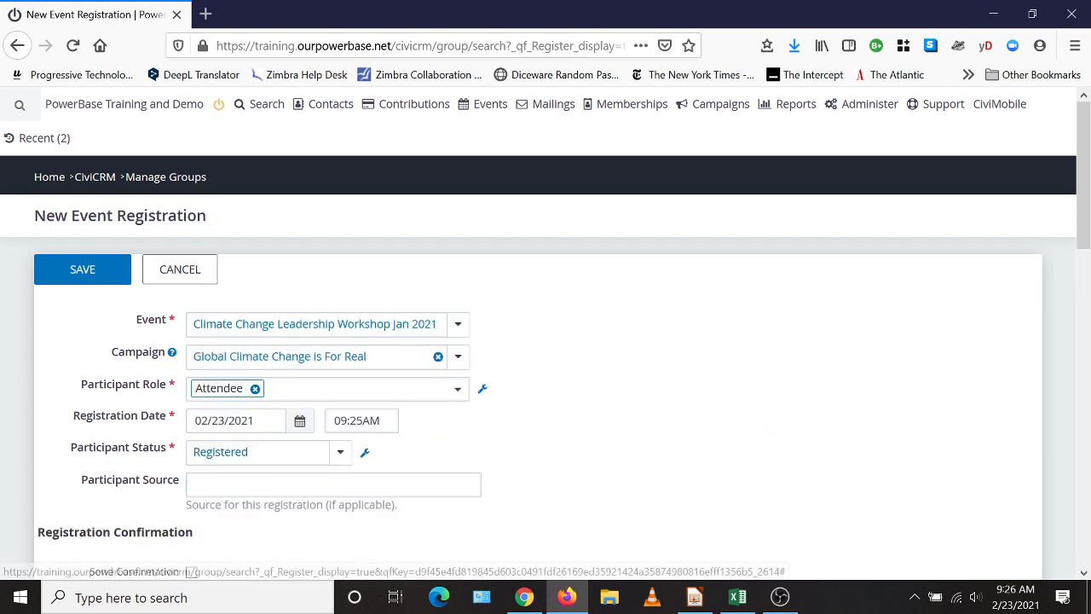
- Set the registration date to January 15, 2021
left_click(300, 422)
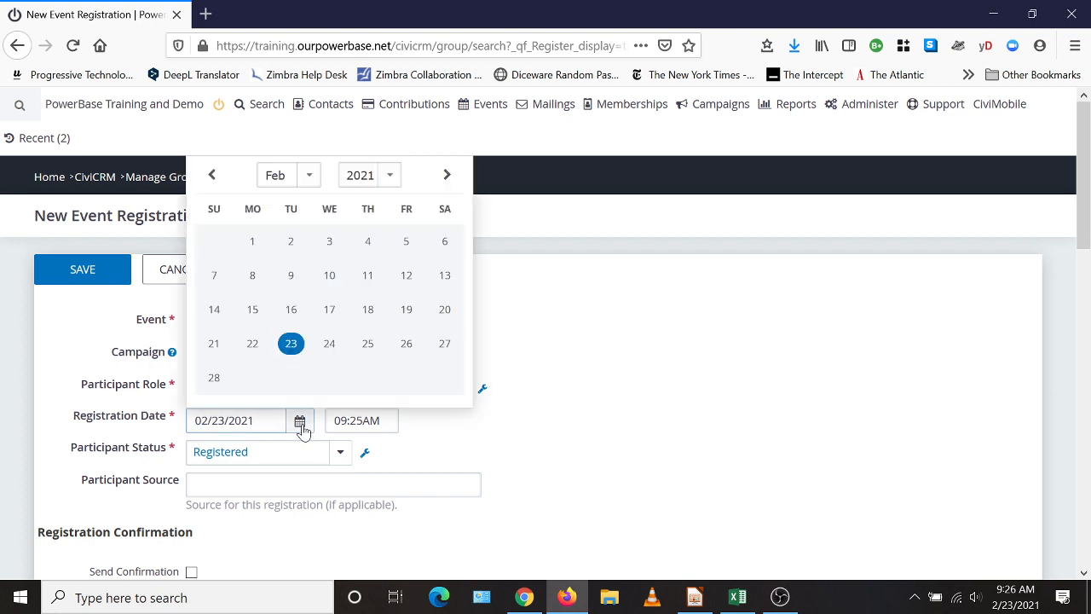
left_click(311, 183)
left_click(270, 200)
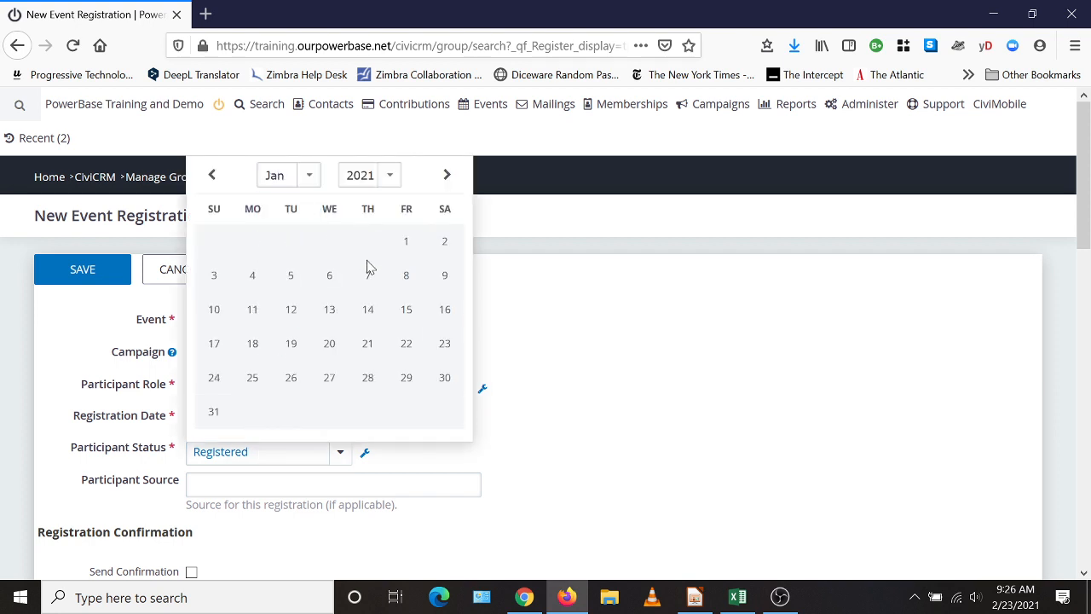
left_click(412, 316)
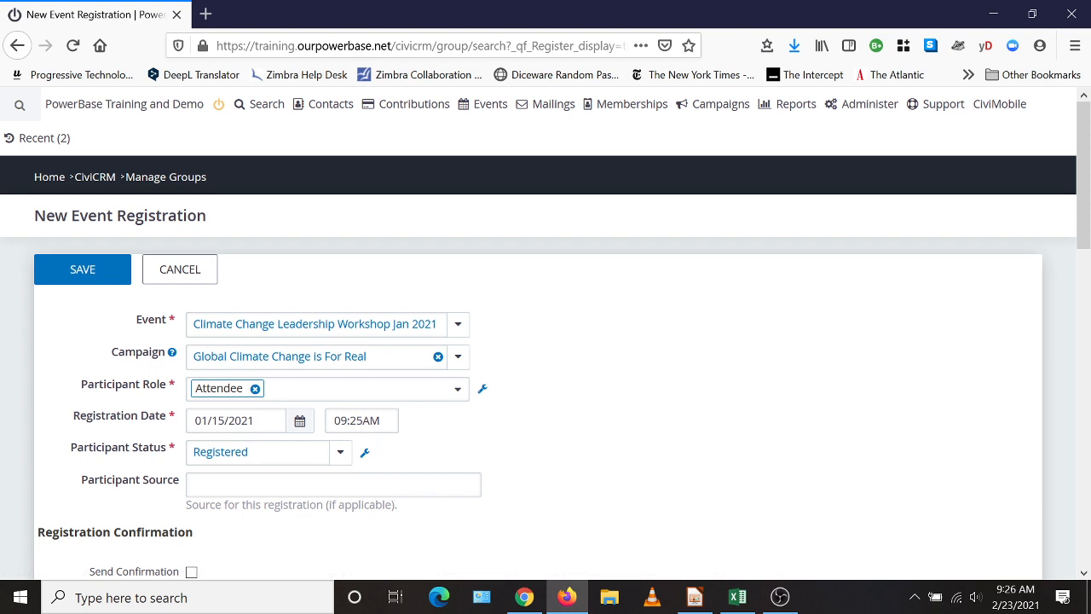
- Set the participant status to Attended and save the event registration for the group's contacts
scroll(339, 382, "down", 2)
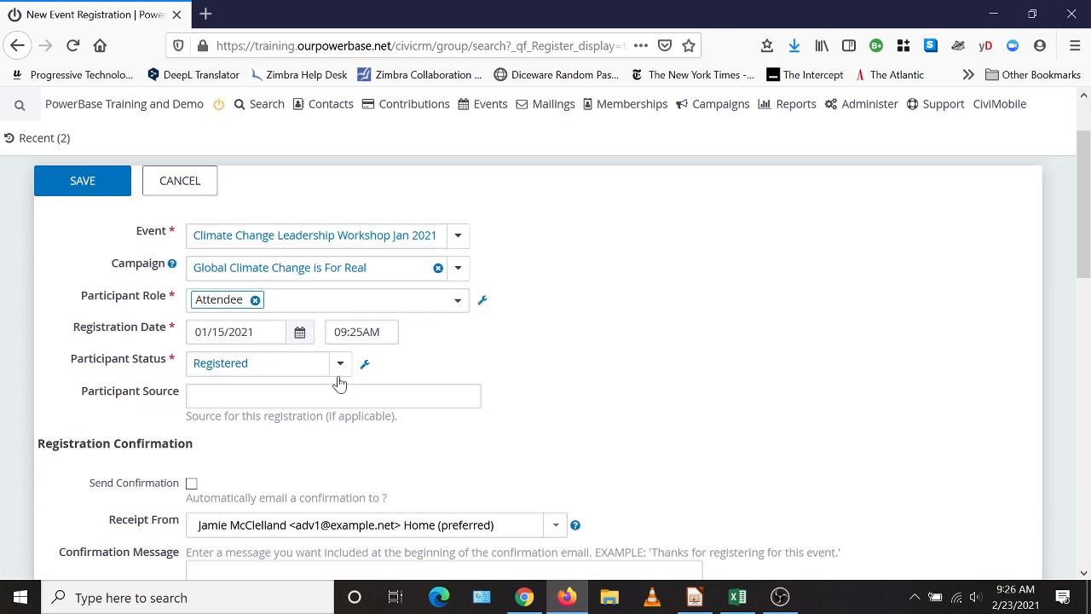
left_click(340, 364)
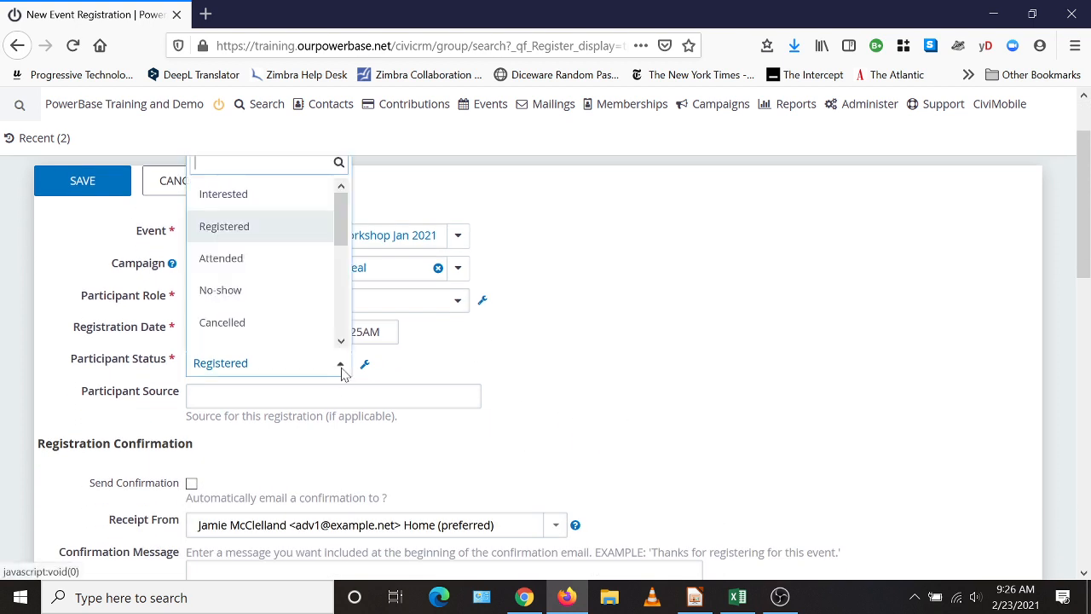
left_click(290, 260)
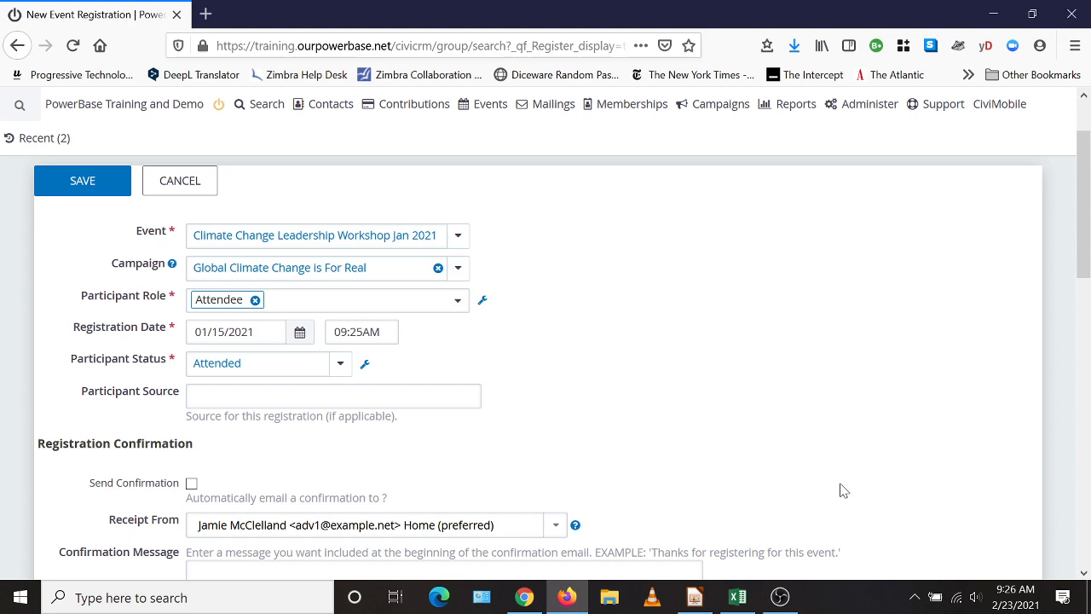
scroll(738, 448, "down", 2)
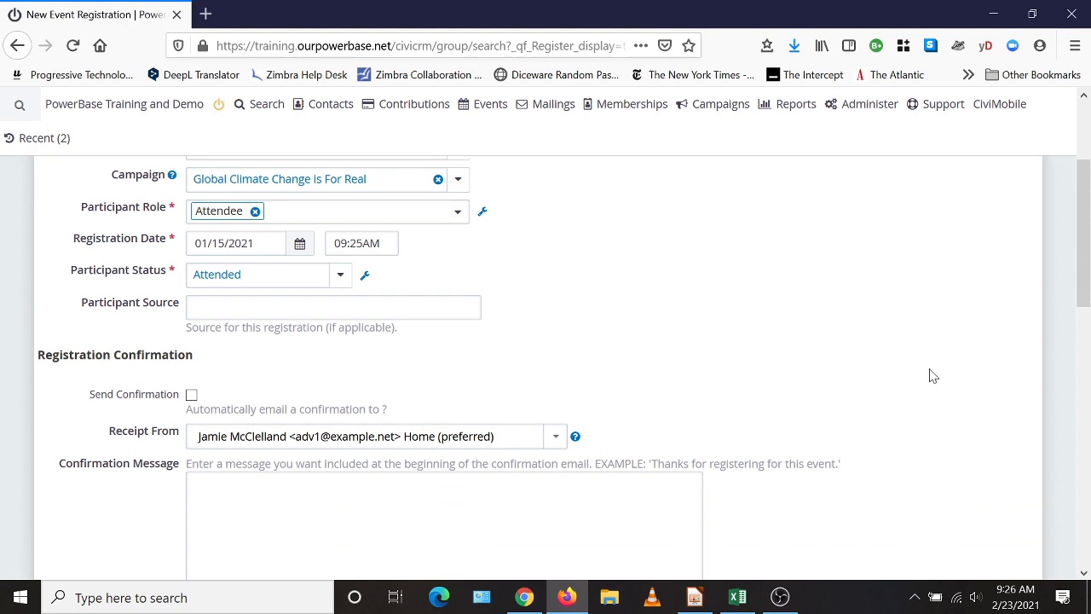
scroll(933, 376, "down", 10)
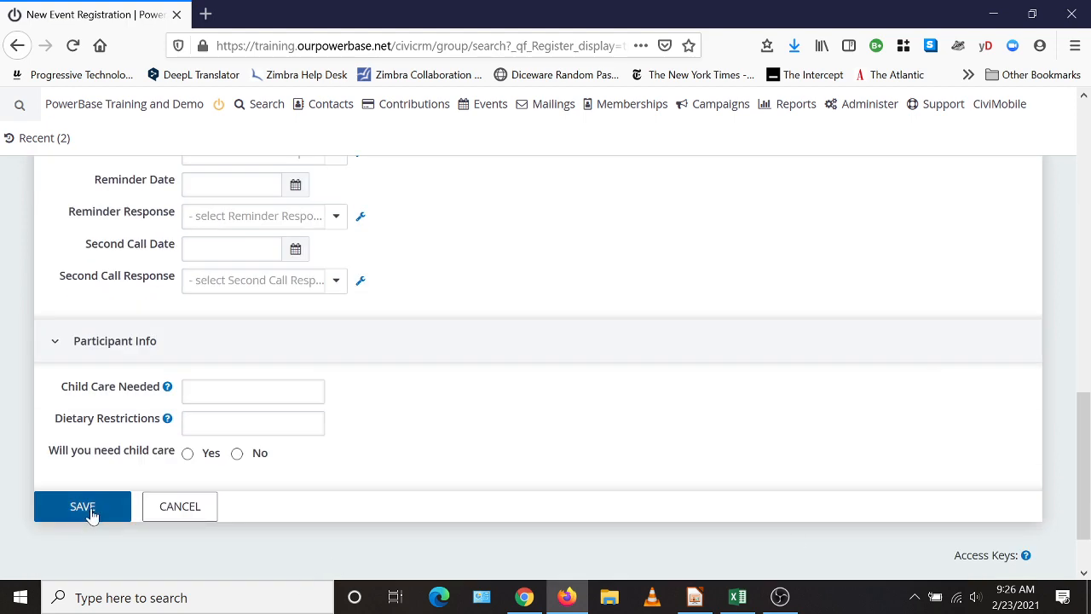
left_click(91, 513)
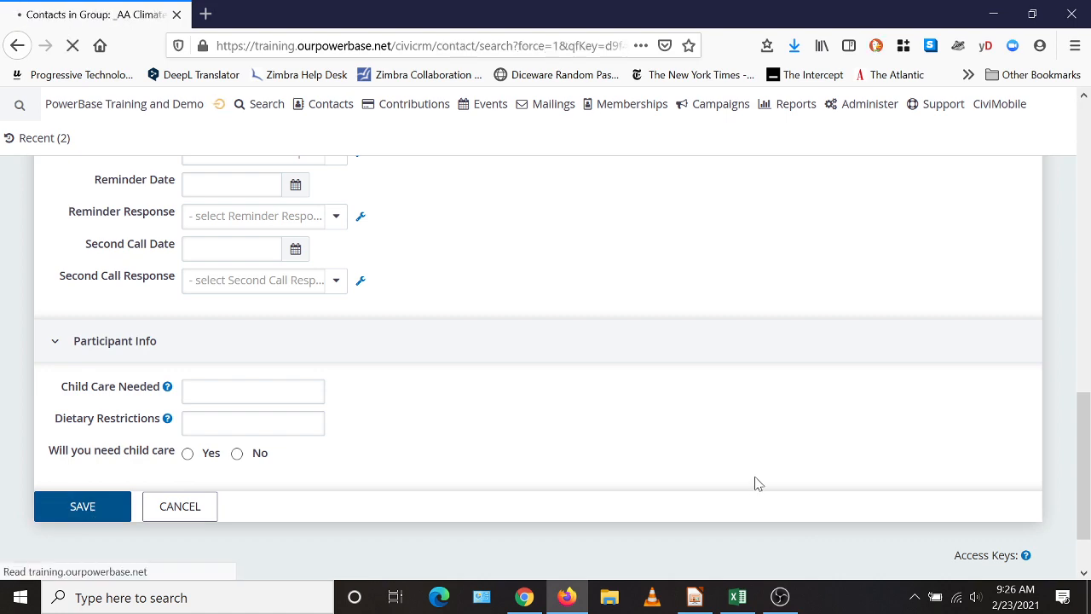
scroll(613, 486, "down", 5)
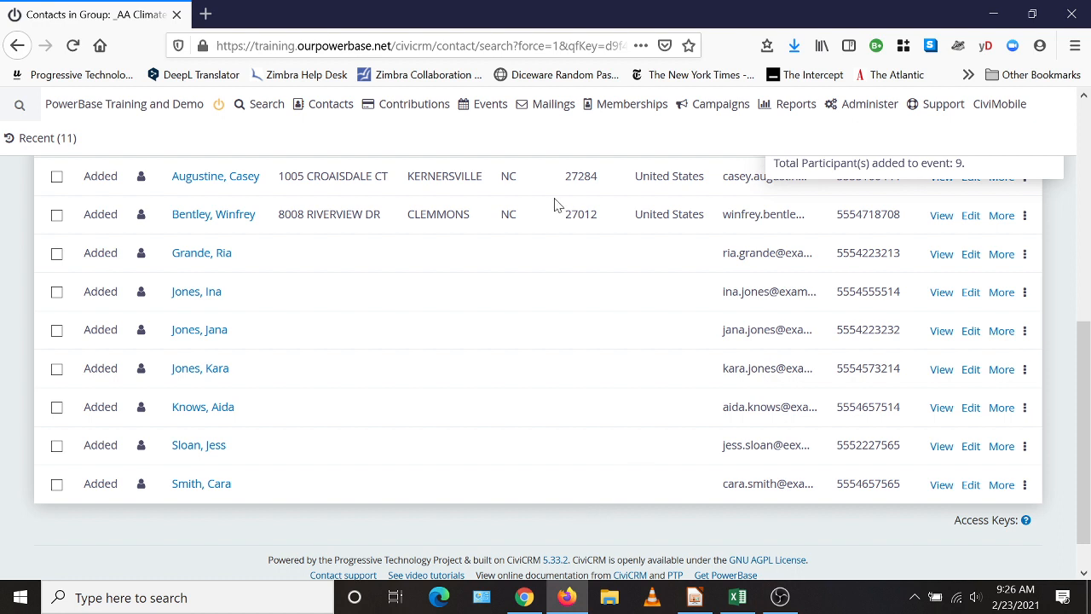
- Open the event management list and search all events instead of only current and upcoming ones
mouse_move(489, 108)
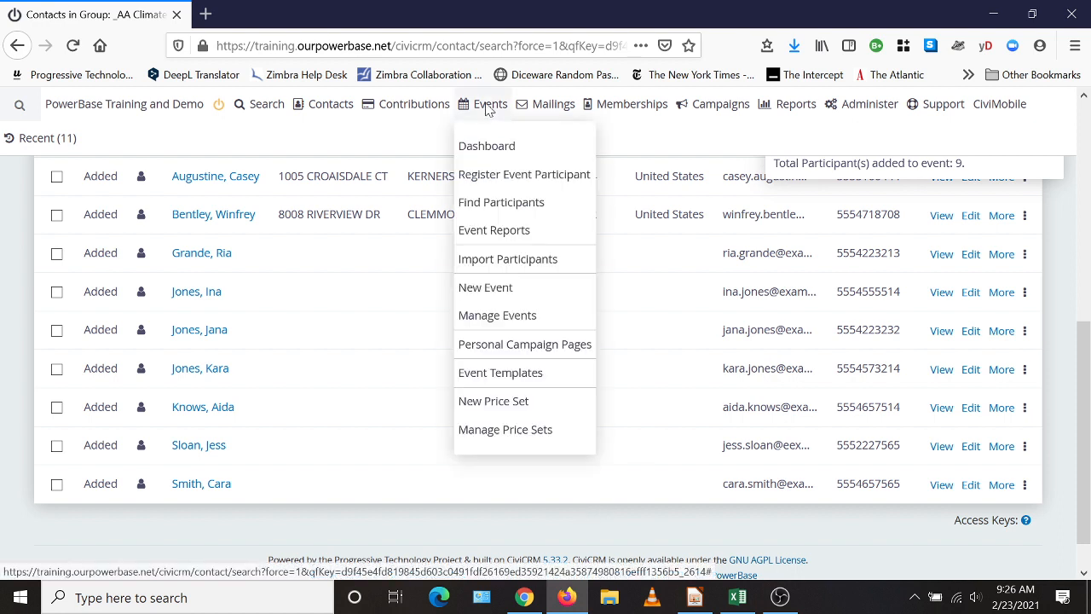
left_click(507, 321)
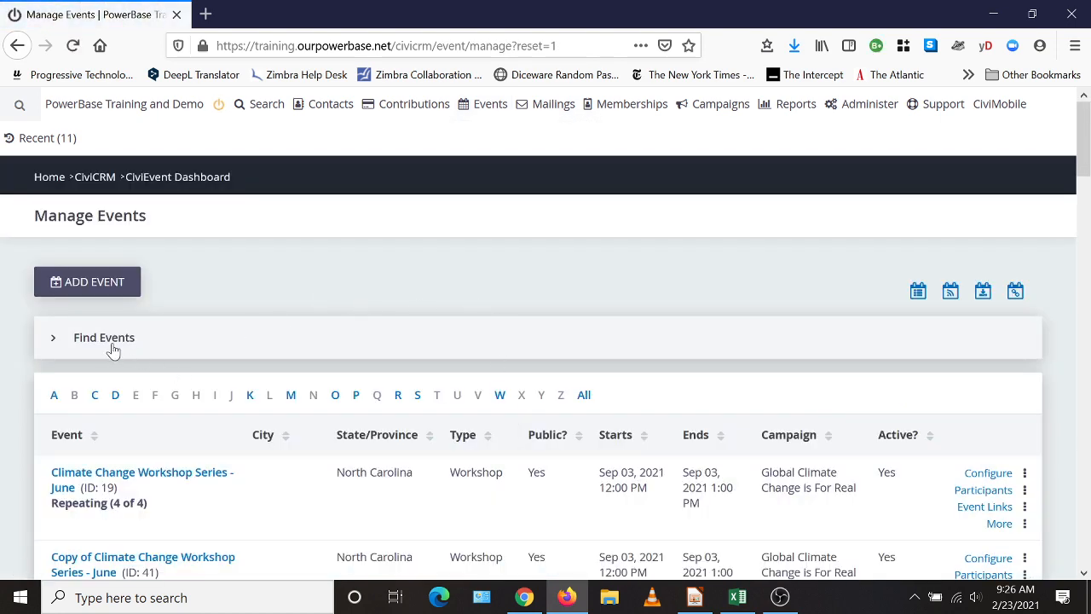
left_click(113, 350)
scroll(507, 305, "down", 4)
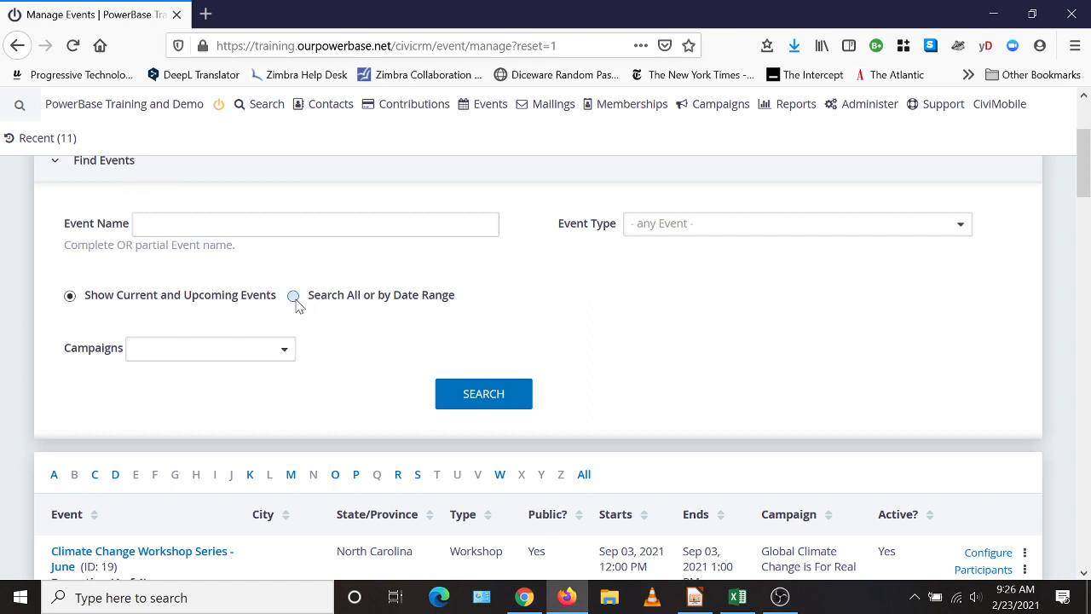
left_click(294, 298)
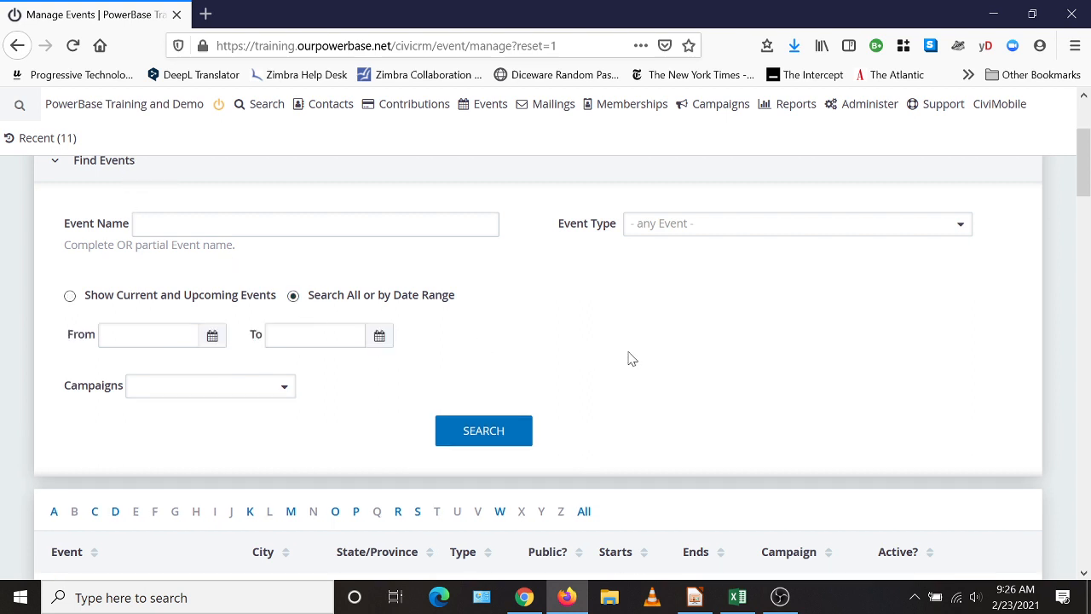
left_click(492, 429)
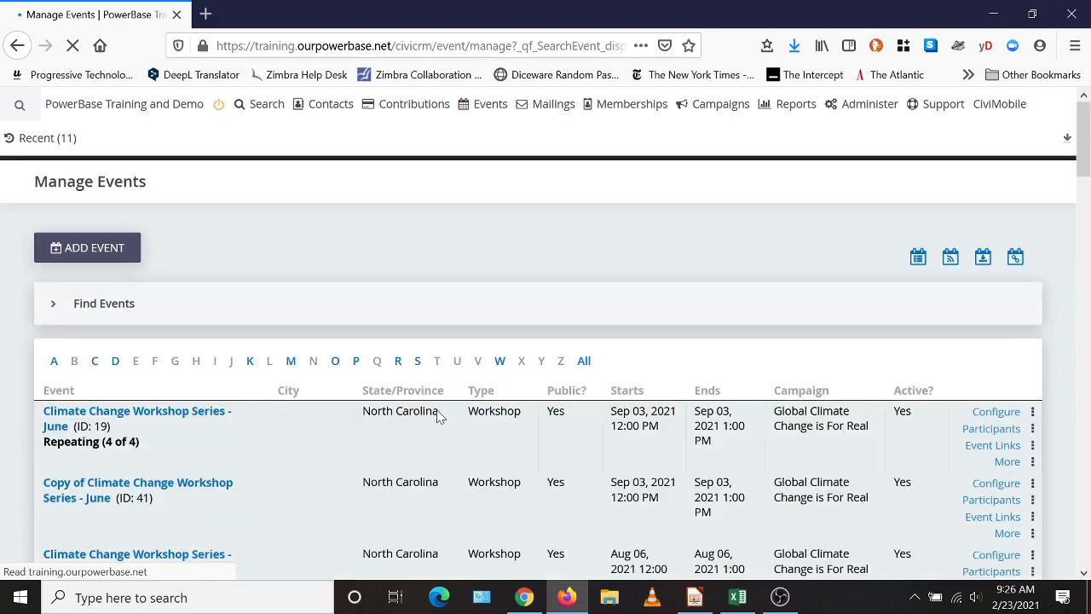
- Open the participants of "Climate Change Leadership Workshop Jan 2021" and examine their registration dates, statuses and roles
scroll(699, 438, "down", 20)
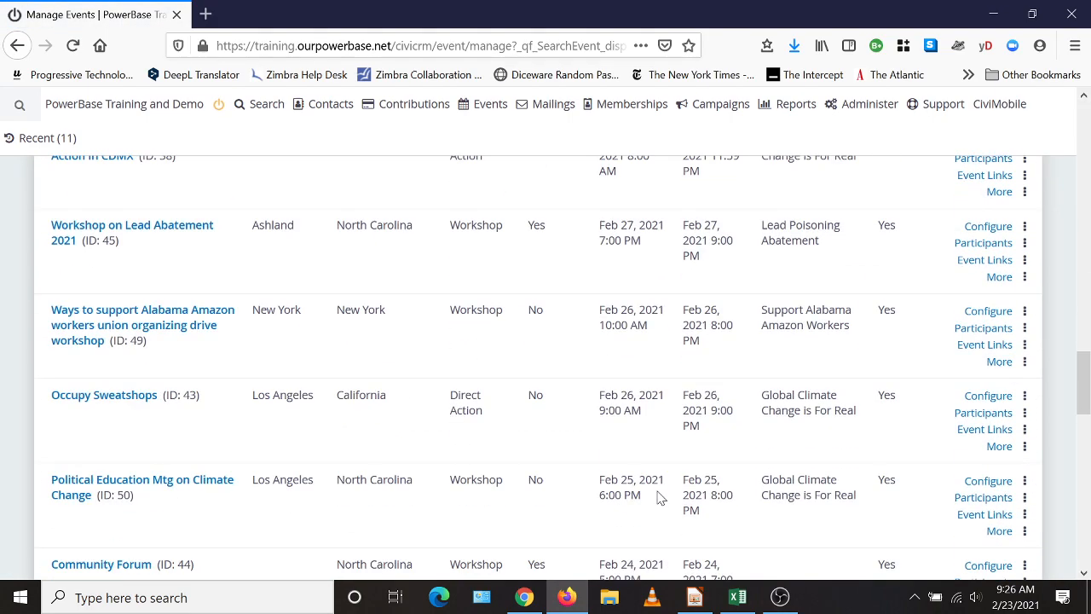
scroll(658, 497, "down", 8)
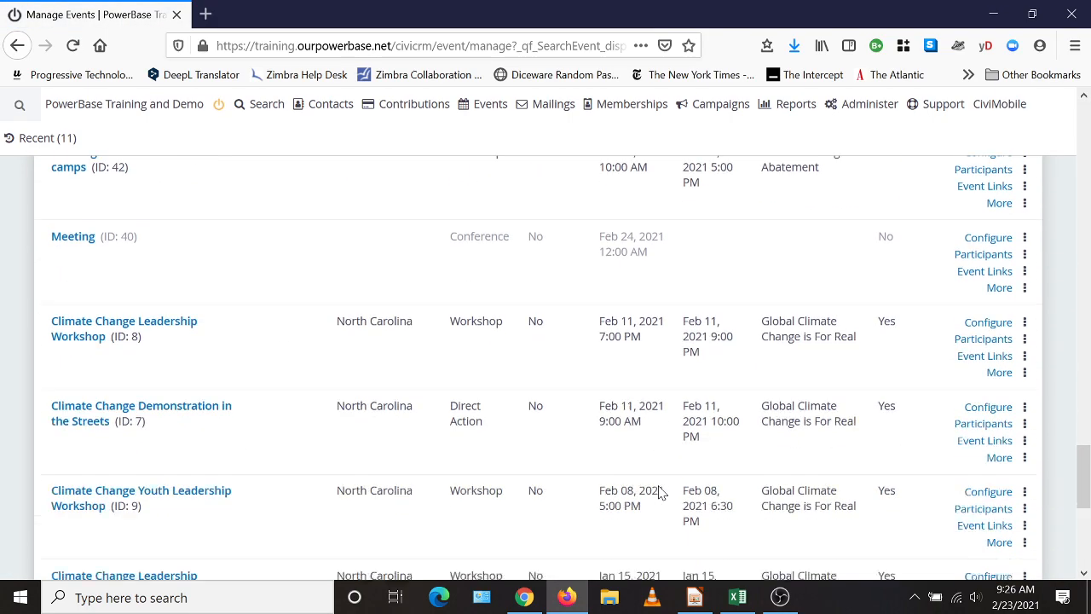
scroll(658, 493, "down", 5)
scroll(656, 433, "up", 2)
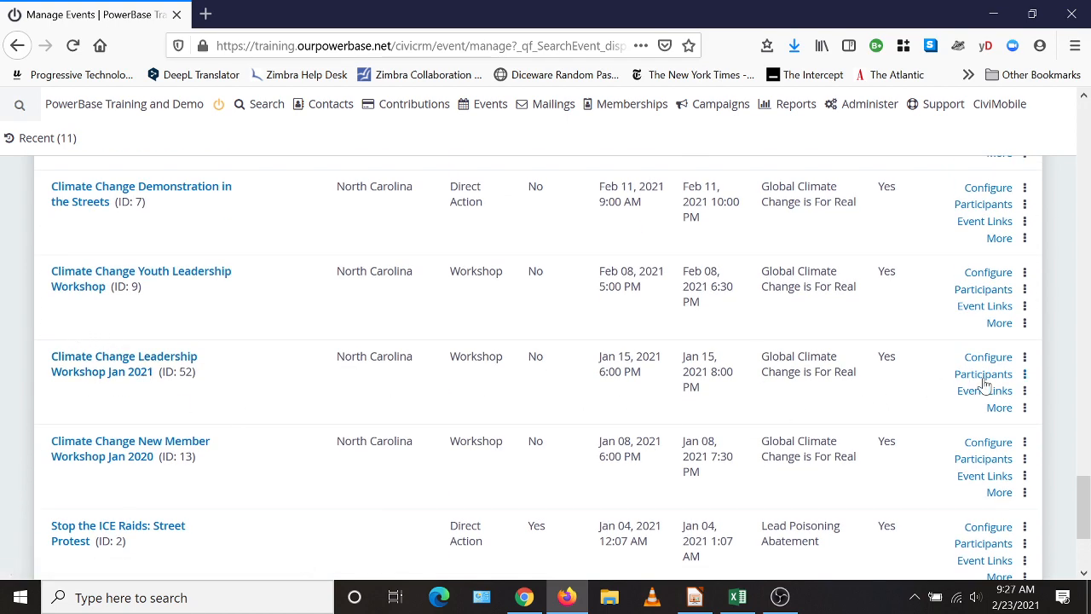
mouse_move(984, 385)
left_click(945, 439)
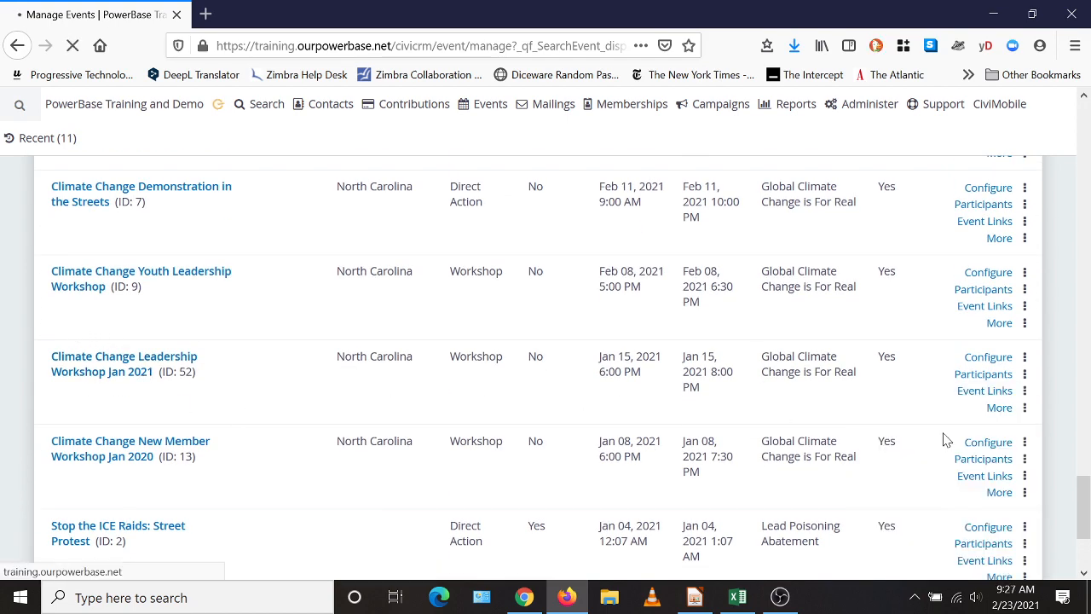
scroll(898, 448, "down", 3)
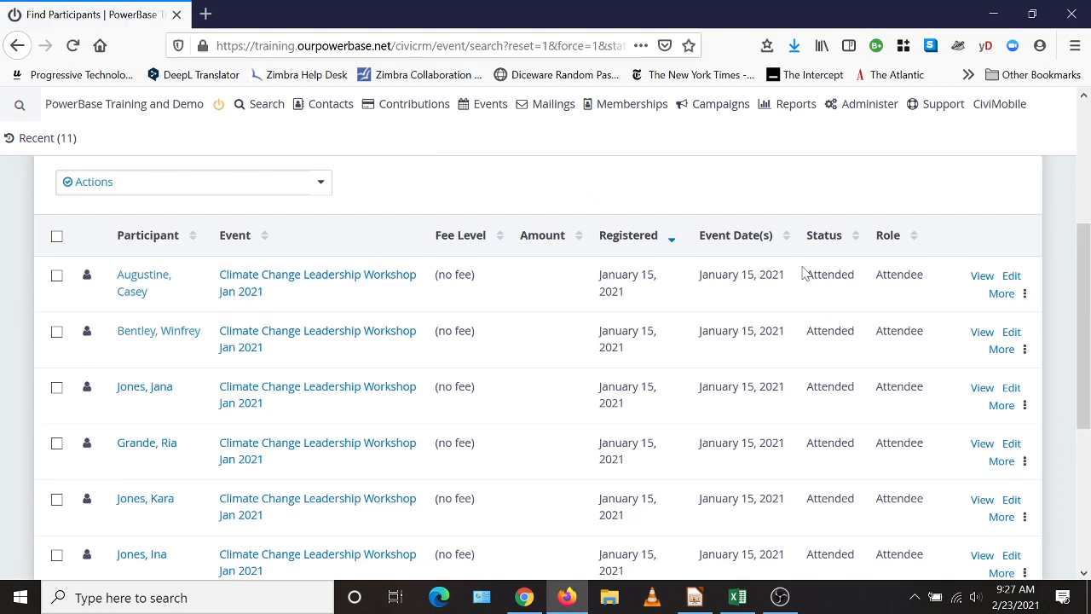
scroll(288, 259, "up", 2)
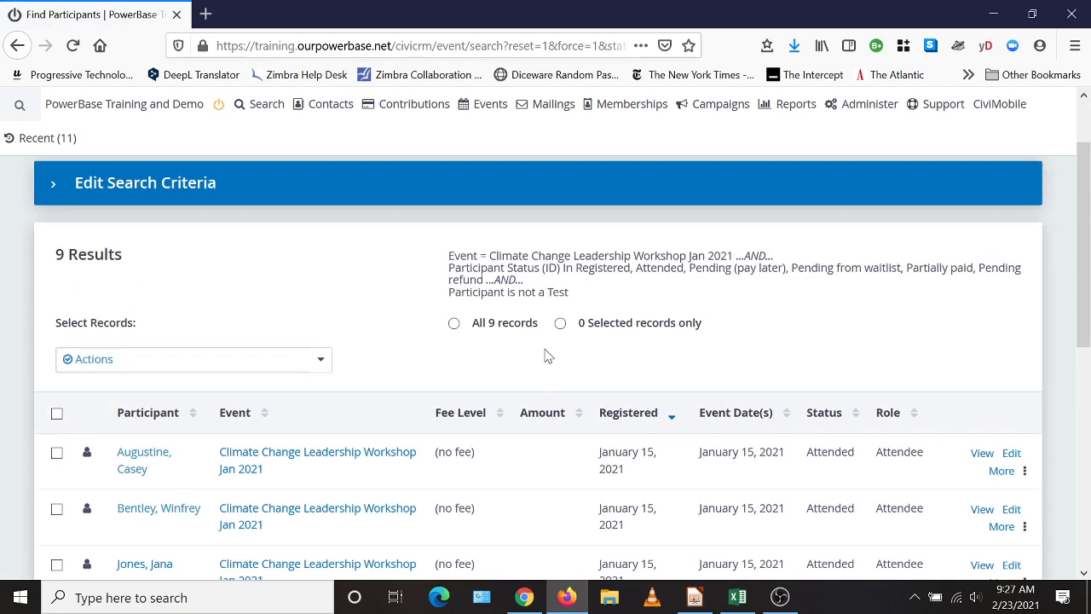
scroll(744, 350, "down", 5)
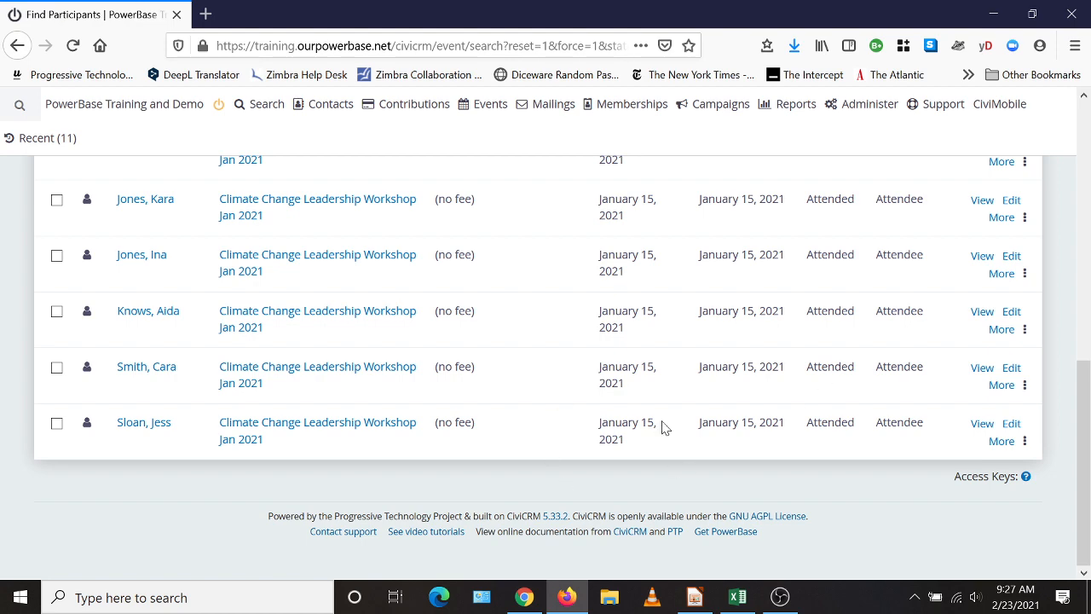
scroll(596, 414, "up", 5)
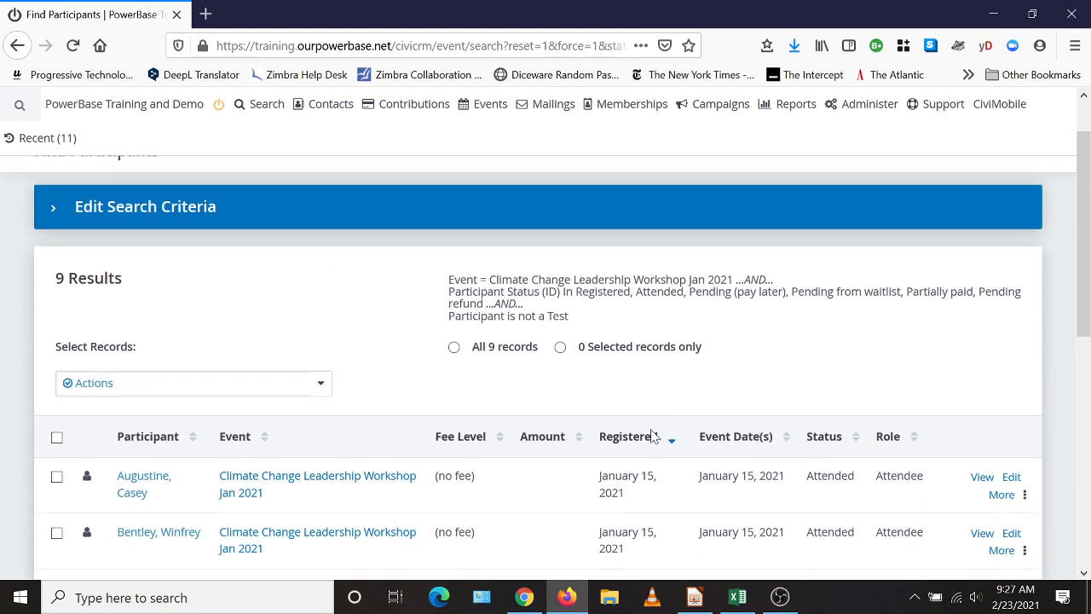